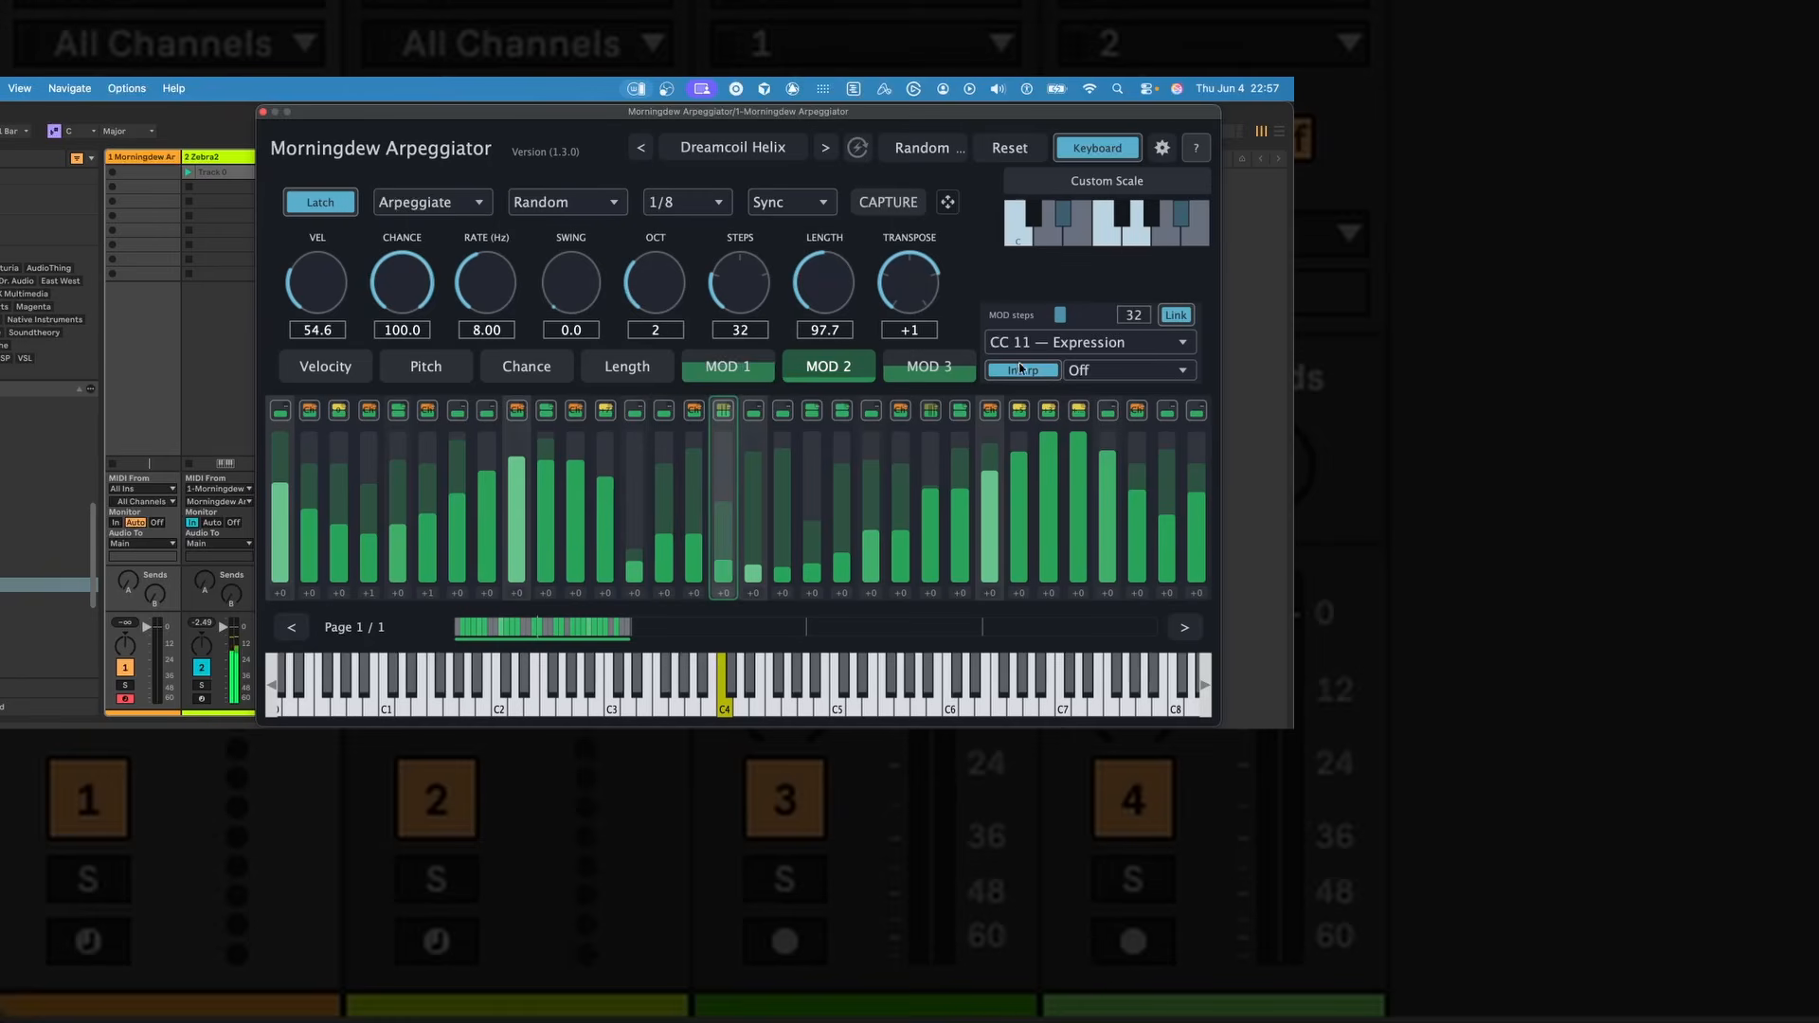
- Look through the arpeggiator's MOD 1, Velocity and Pitch lanes and the options available for a single step
click(751, 364)
click(1026, 371)
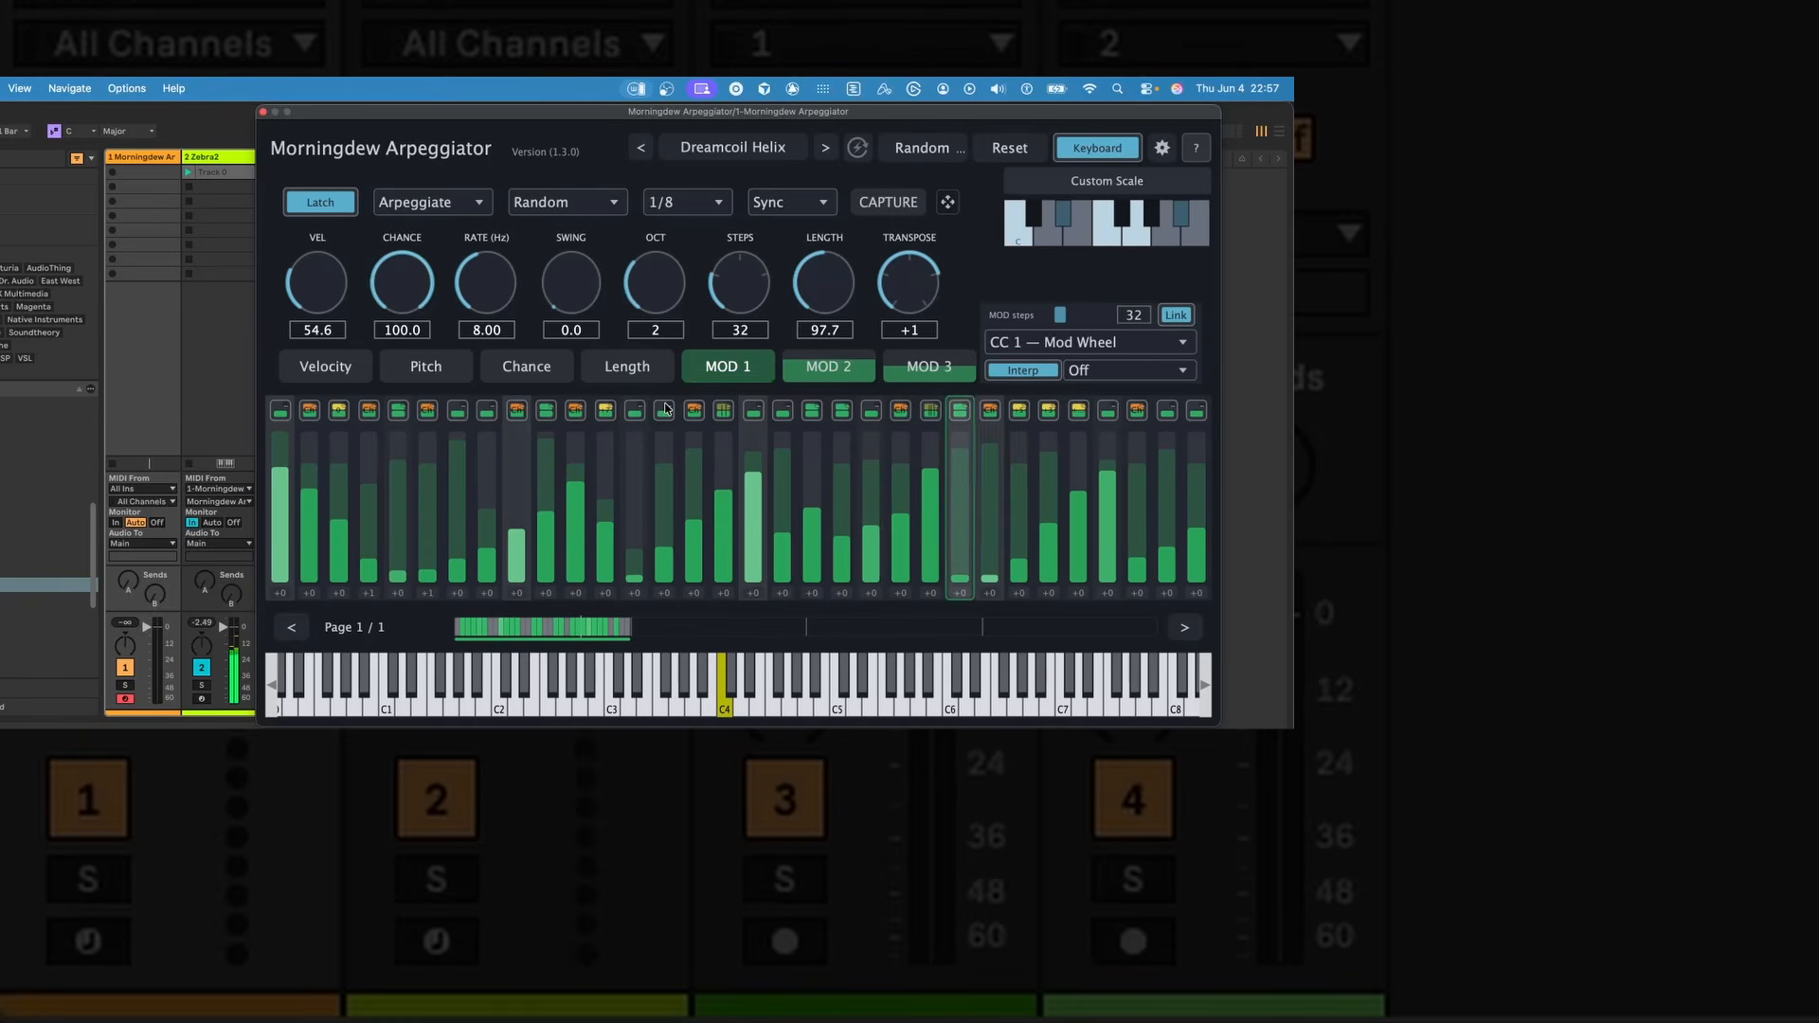
click(347, 370)
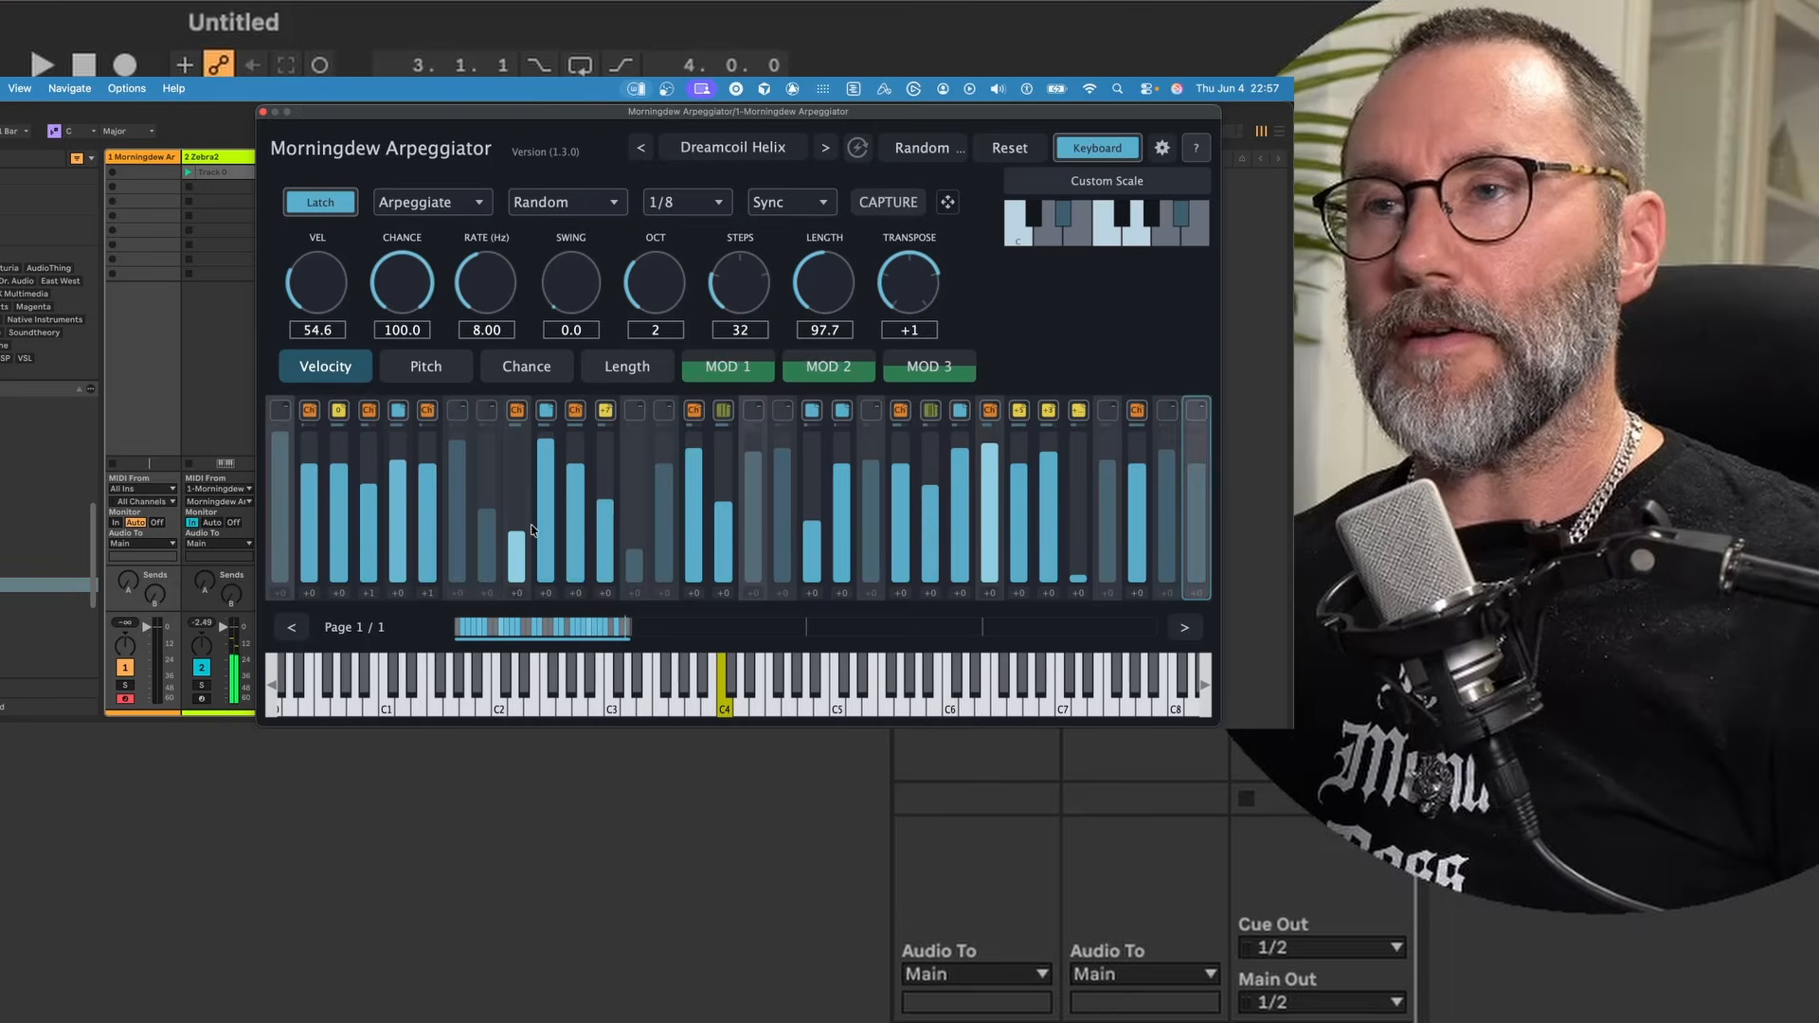
click(492, 409)
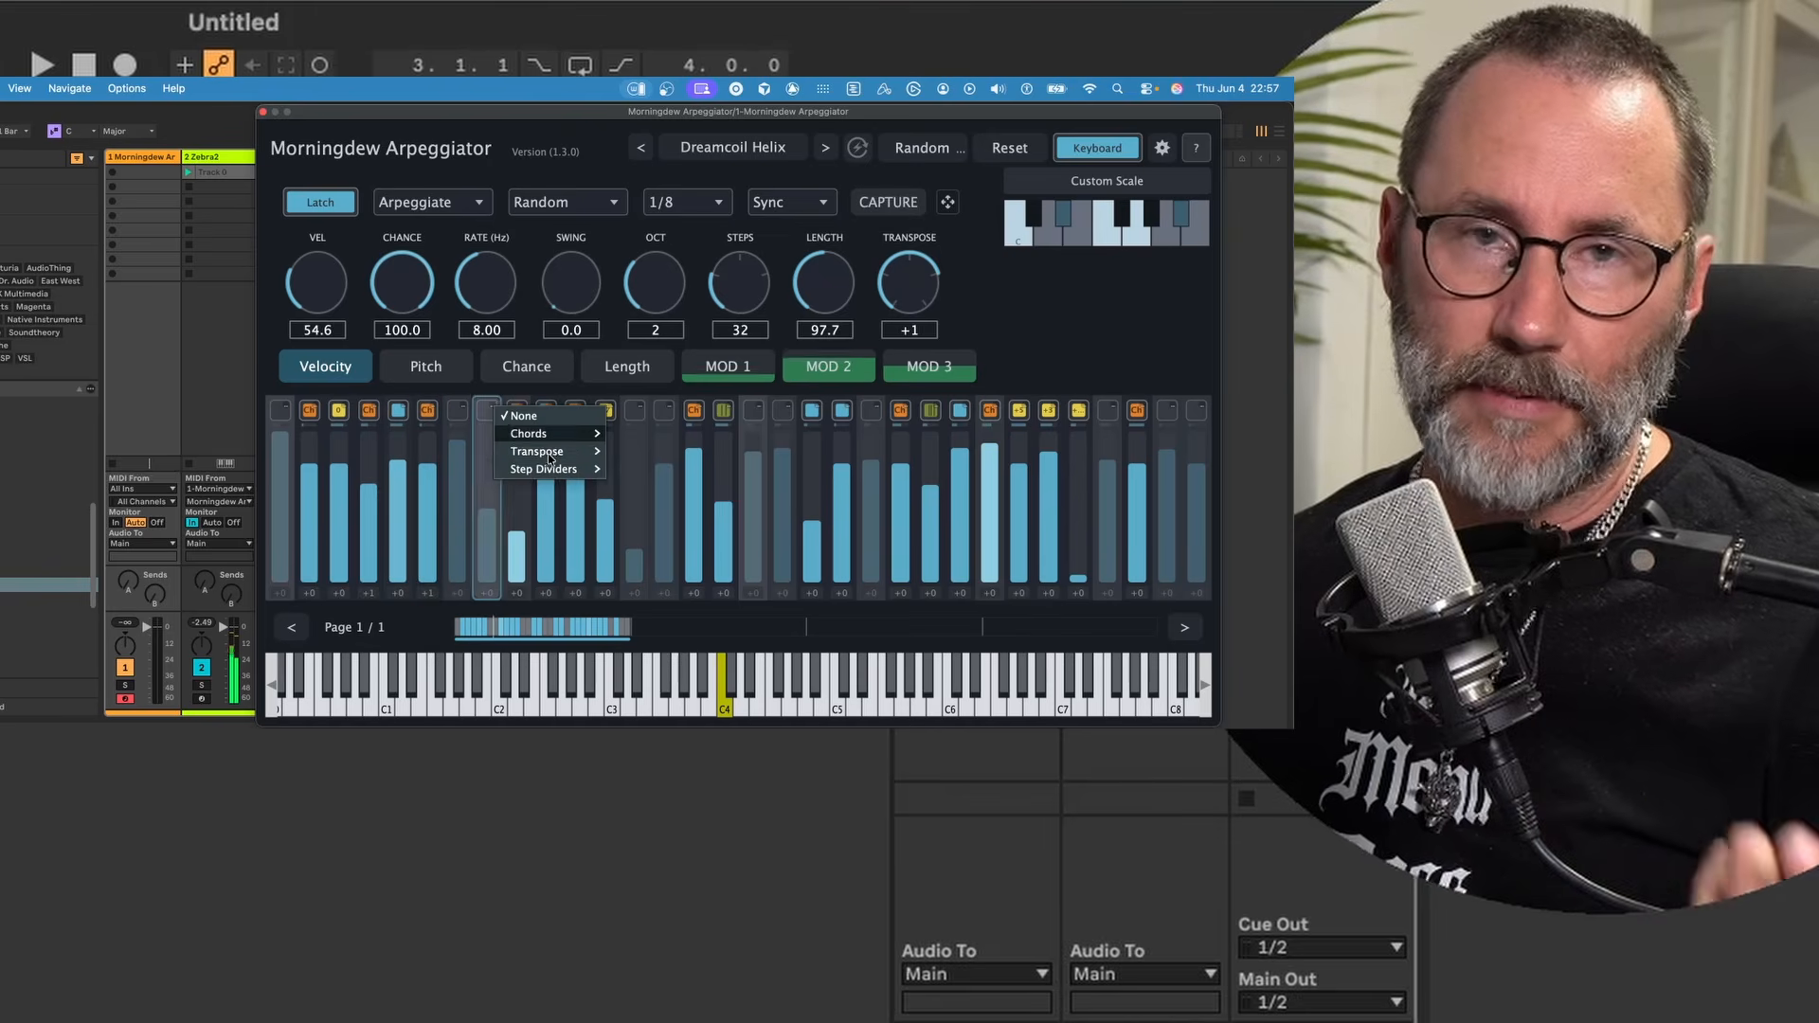
mouse_move(559, 452)
click(634, 490)
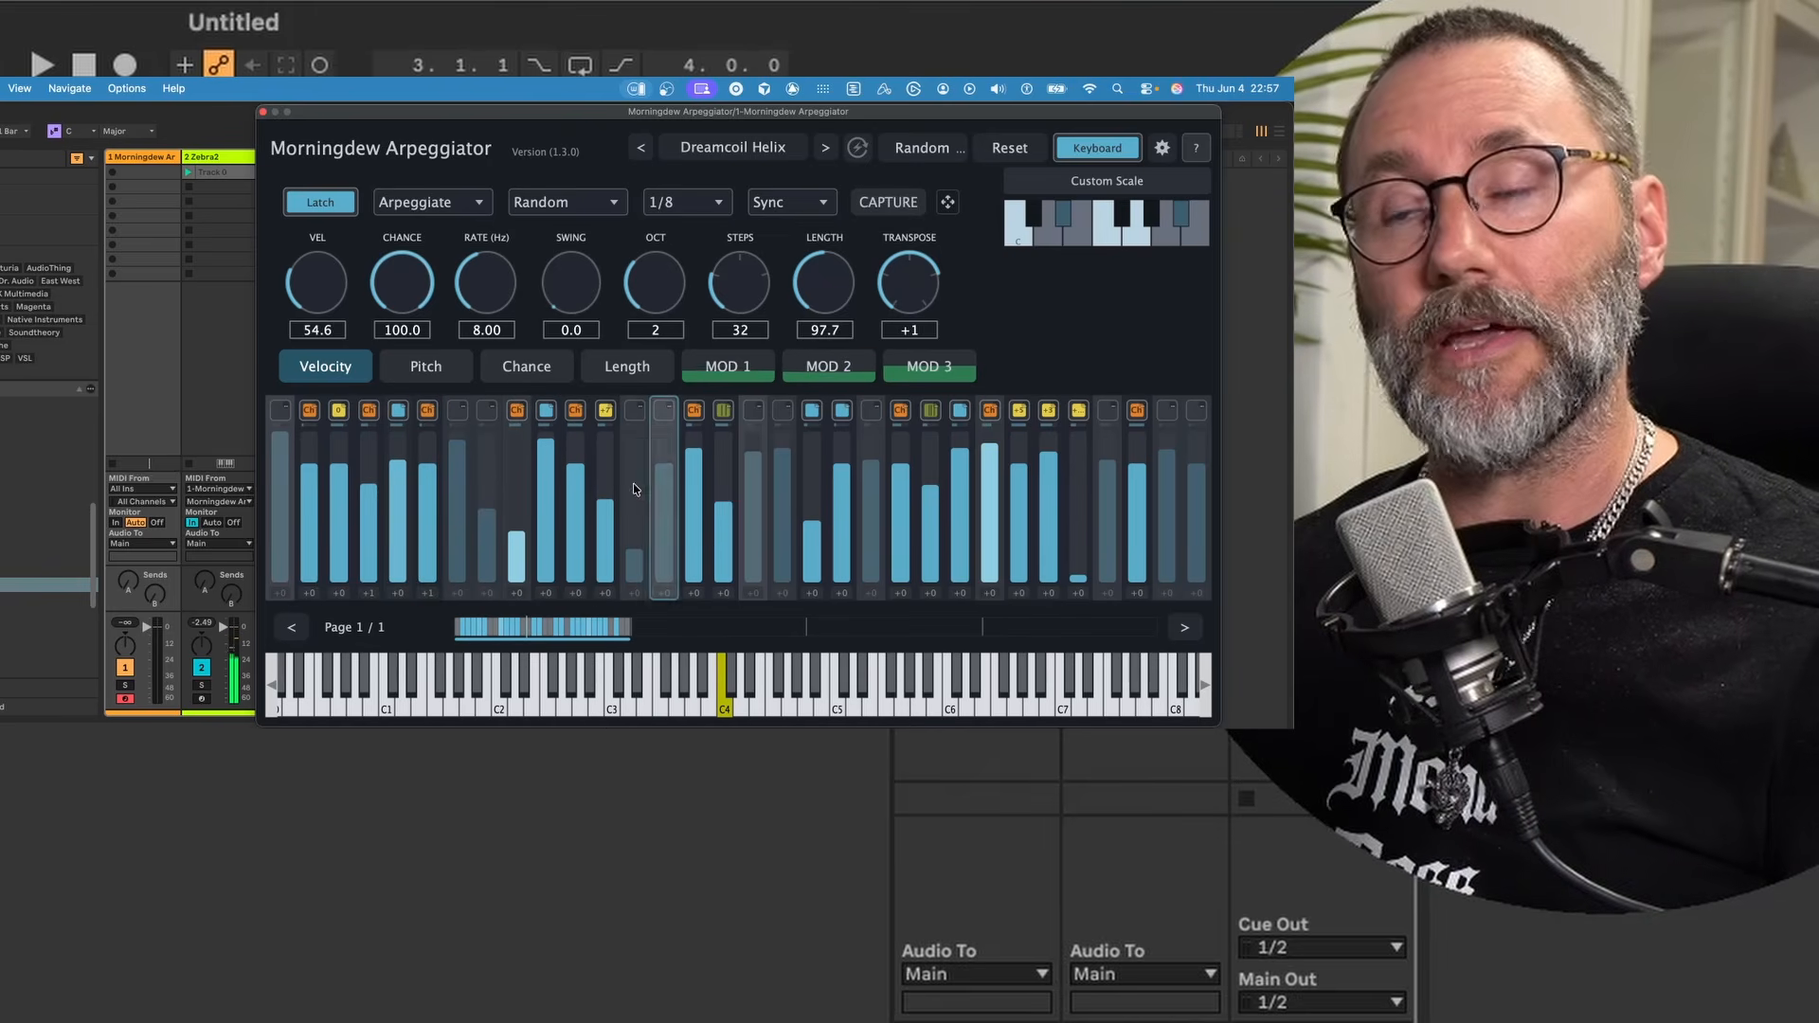
click(426, 366)
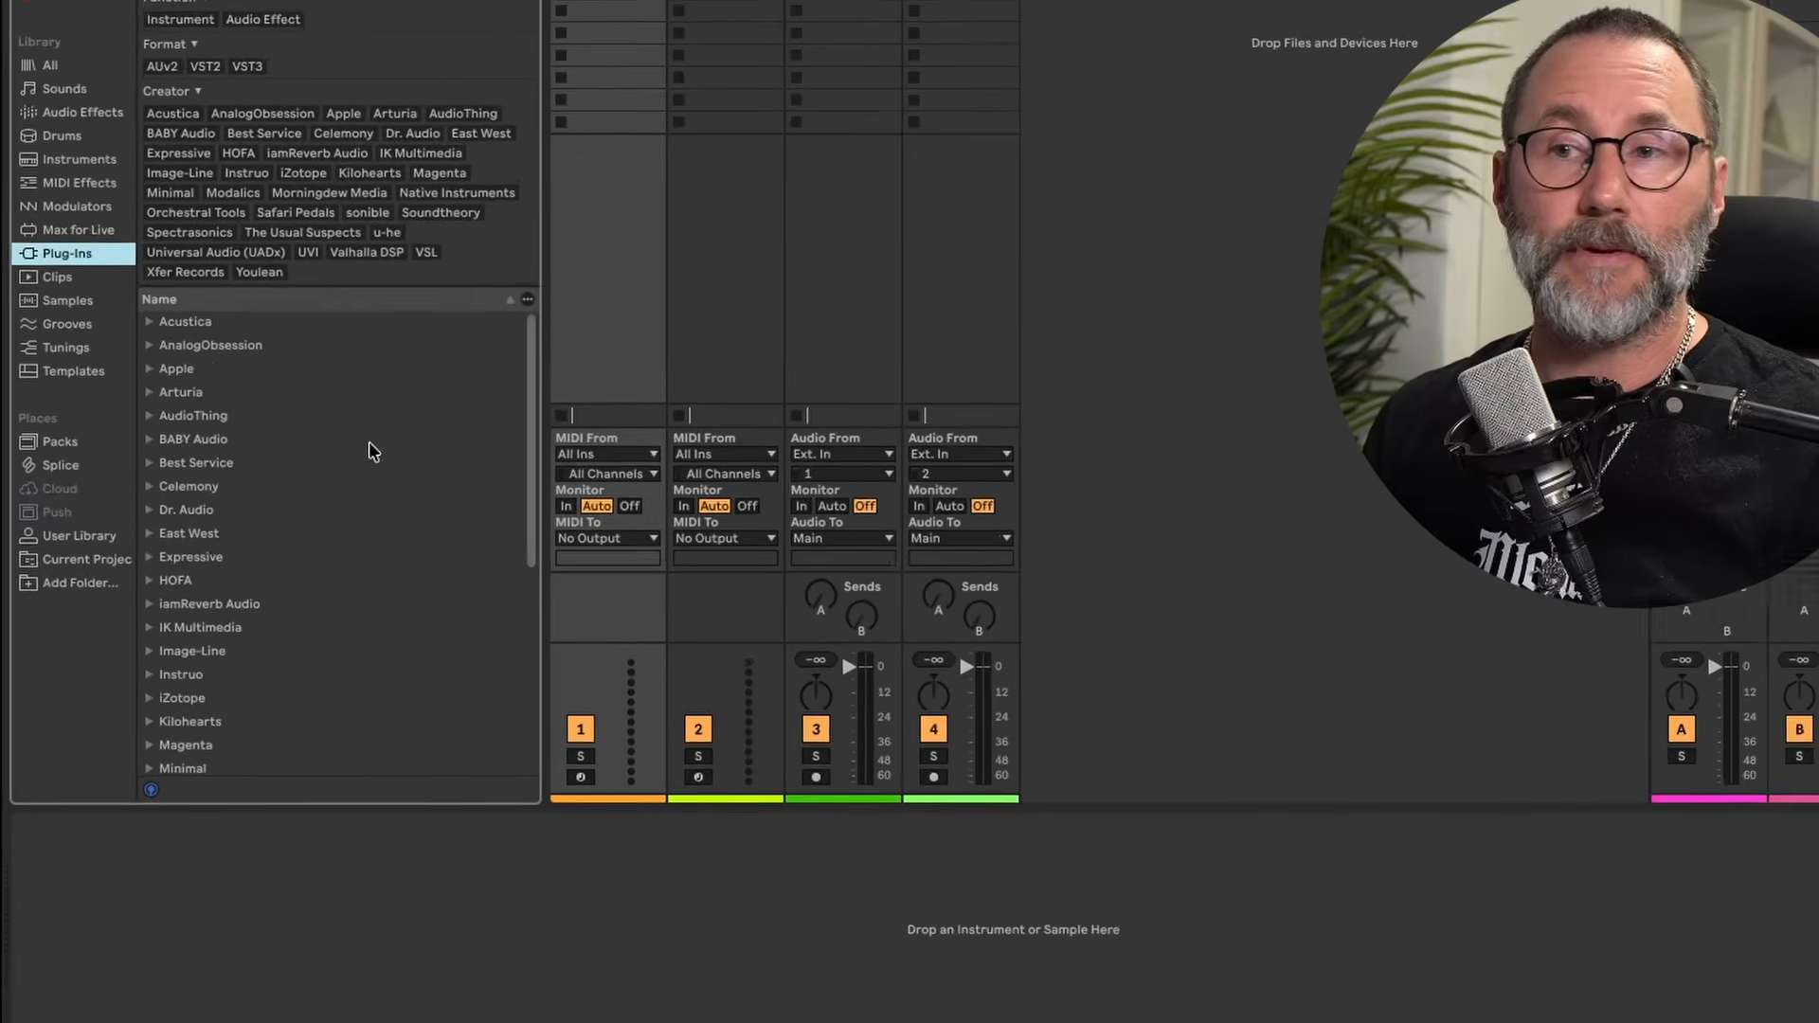
- Load the Morningdew Arpeggiator VST3 plug-in from Morningdew Media onto the first MIDI track
scroll(399, 525, down, 2)
scroll(714, 475, down, 5)
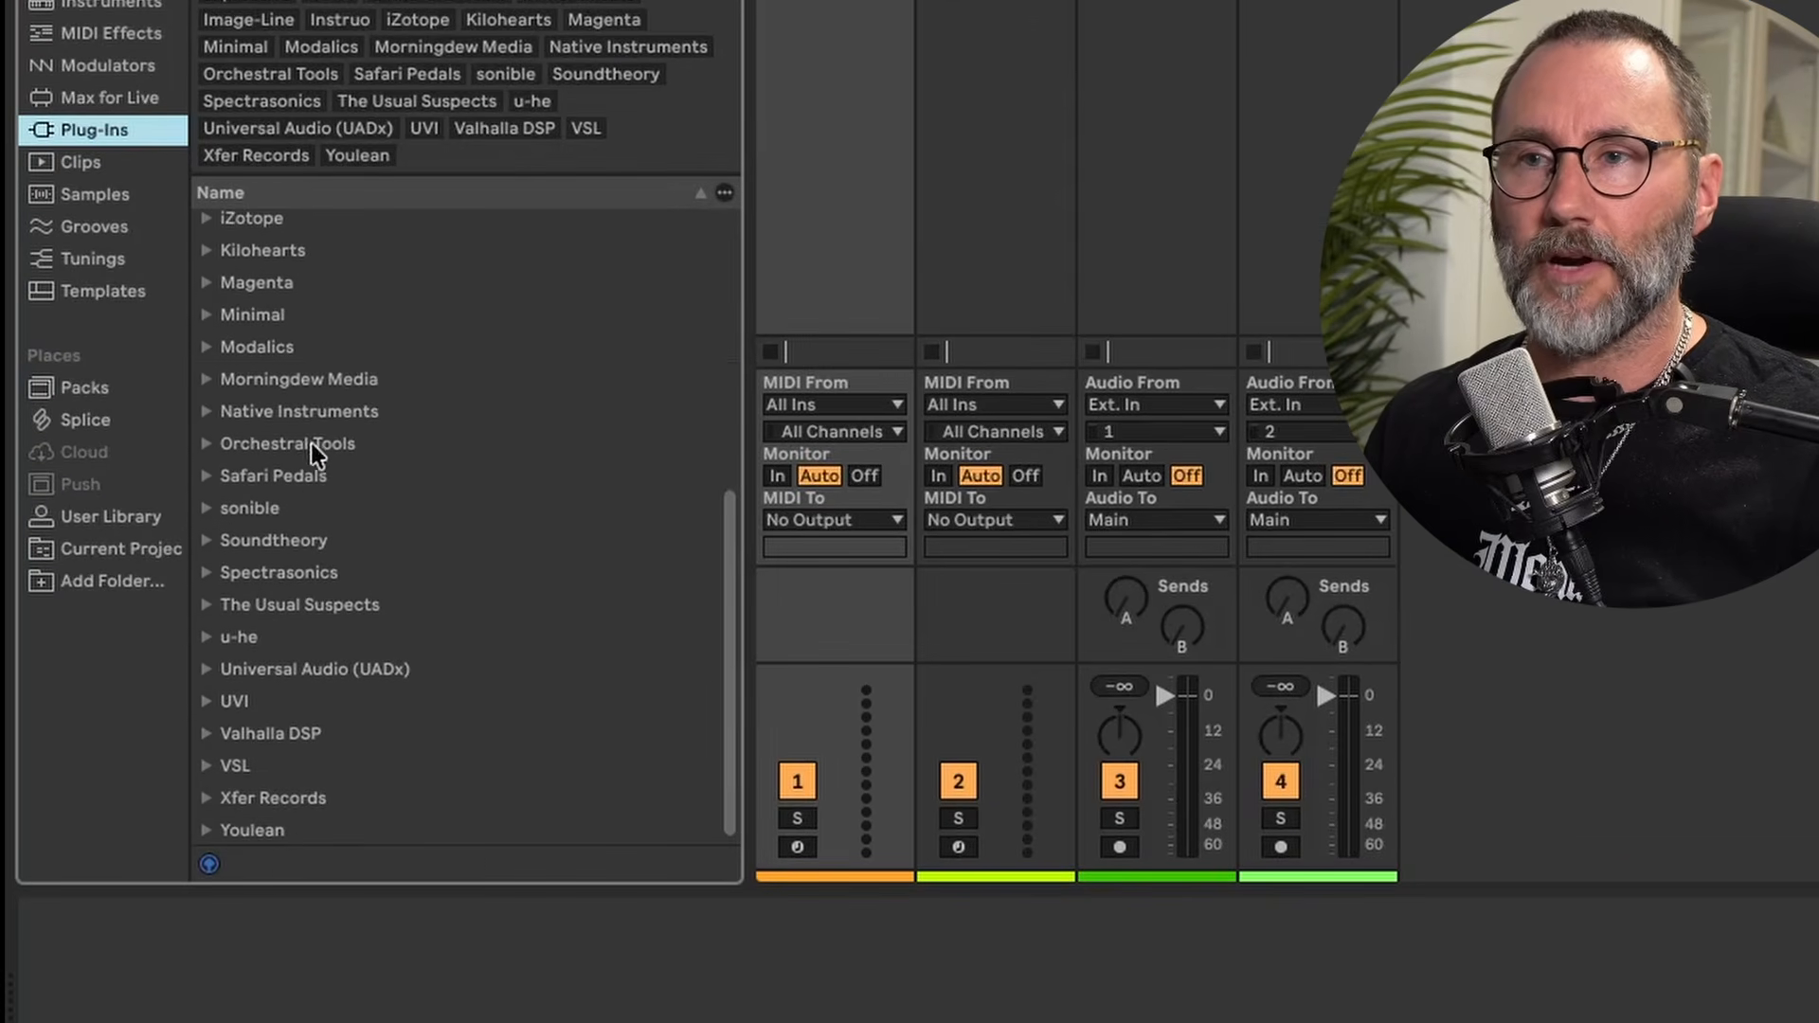
click(259, 379)
click(204, 379)
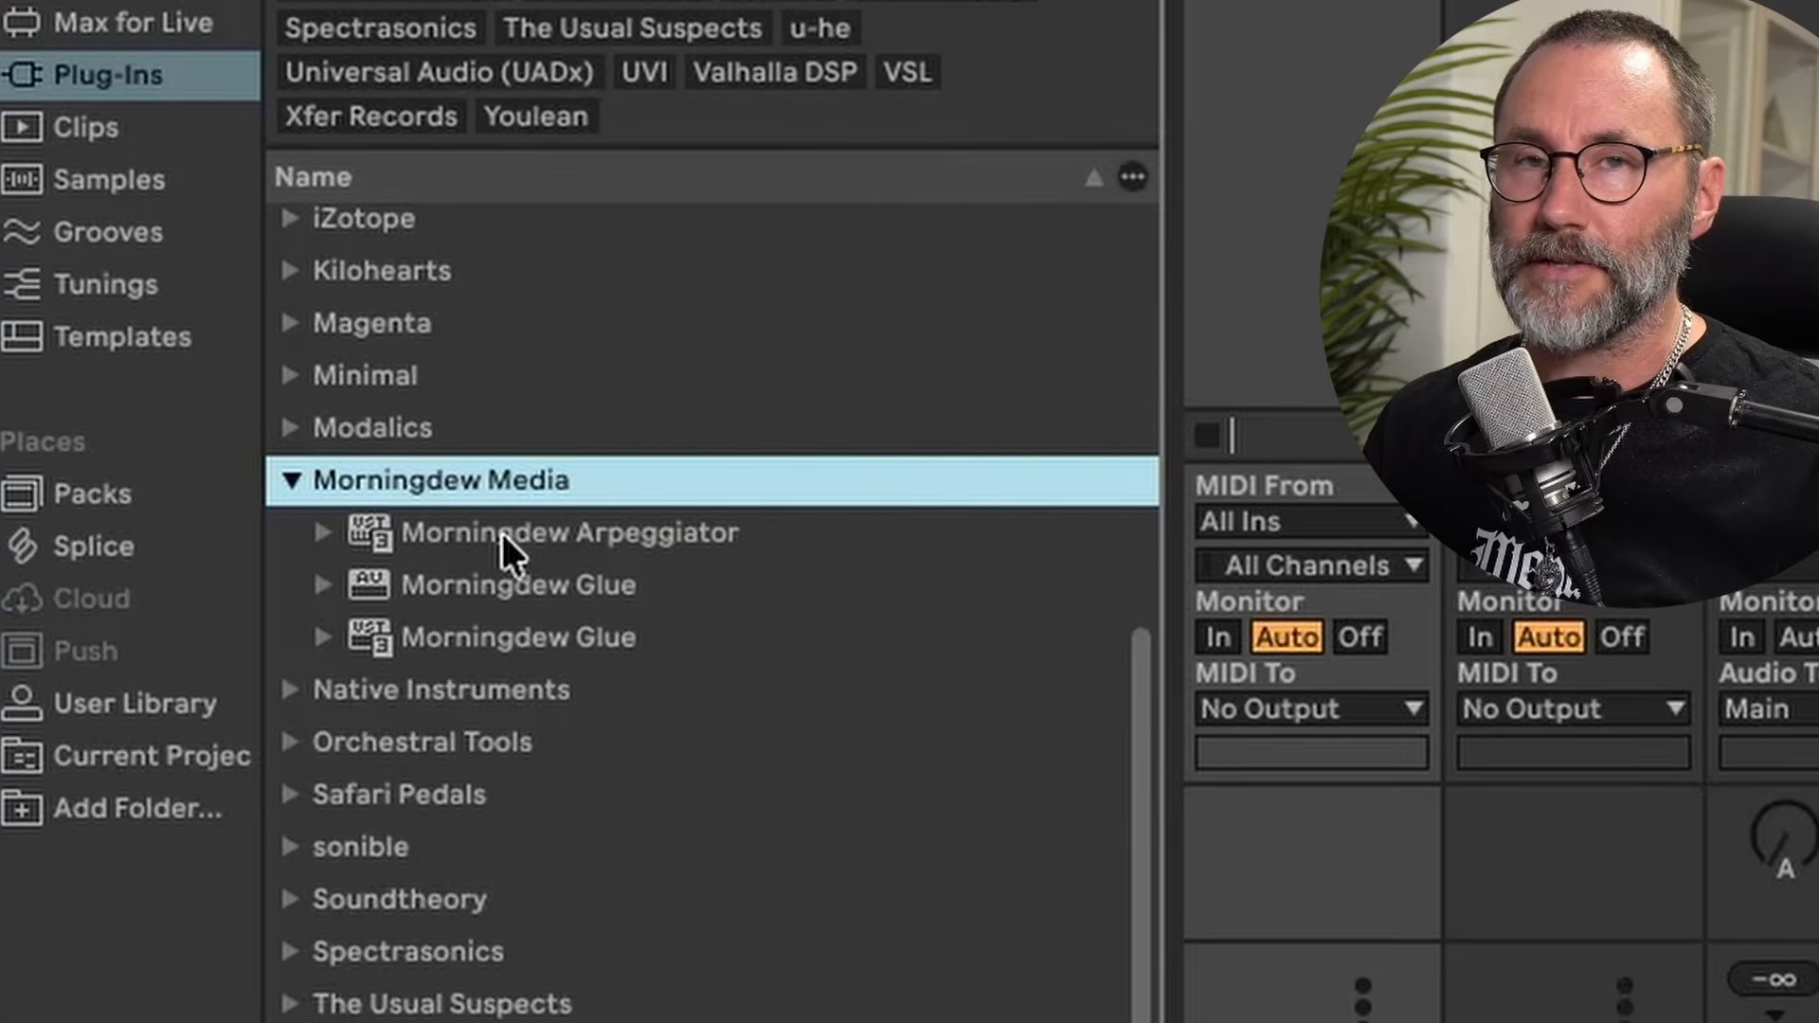
click(511, 532)
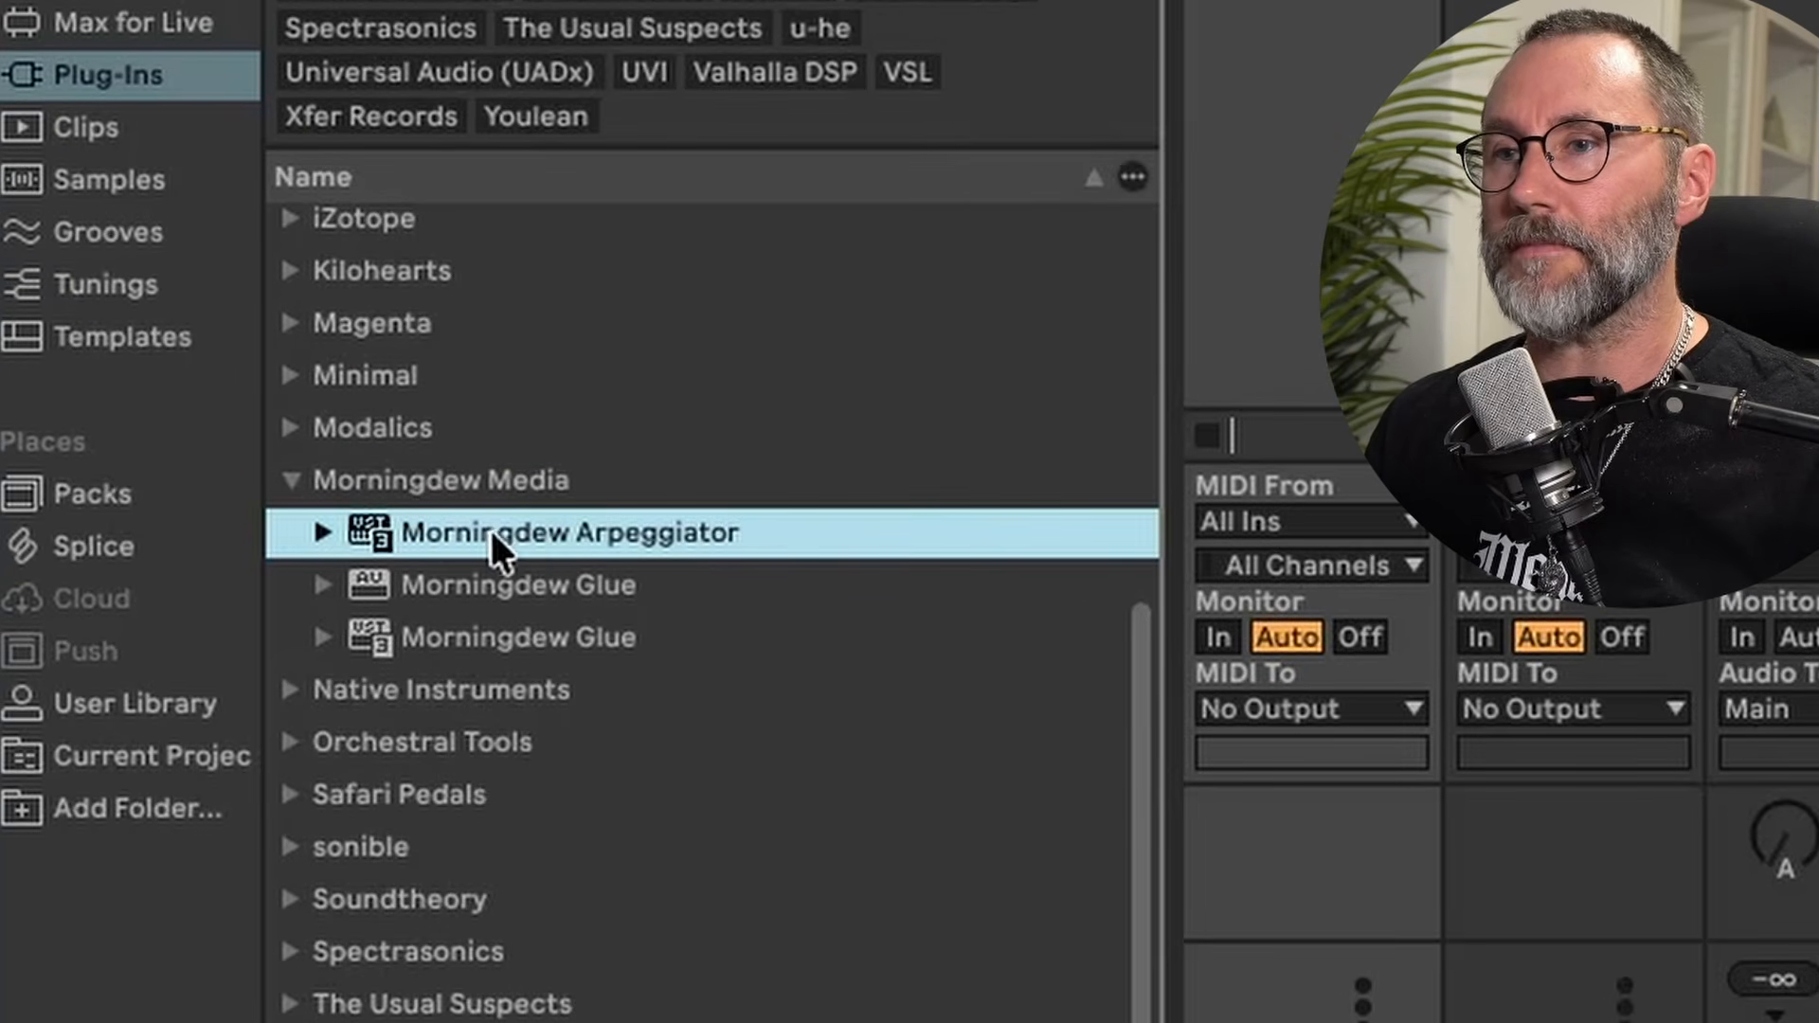
drag(1282, 300, 1306, 302)
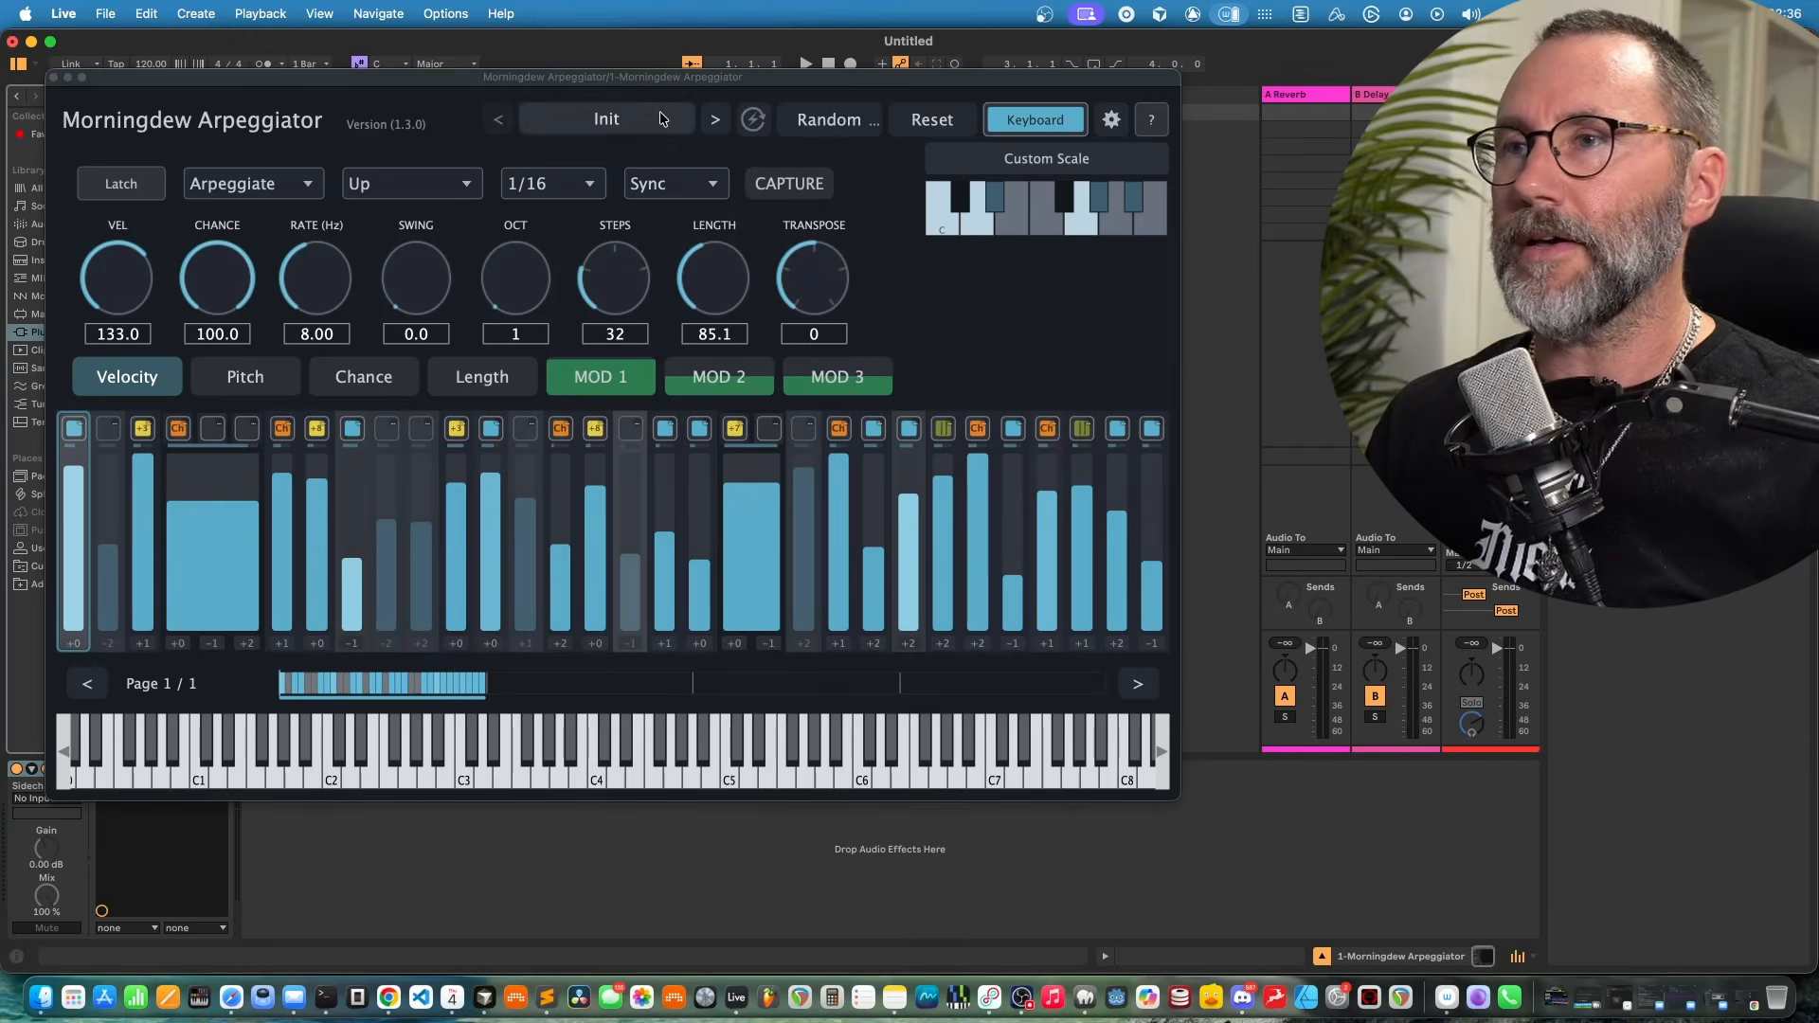
- Play C4 on the arpeggiator's on-screen keyboard, and close the plug-in window
drag(656, 88, 619, 57)
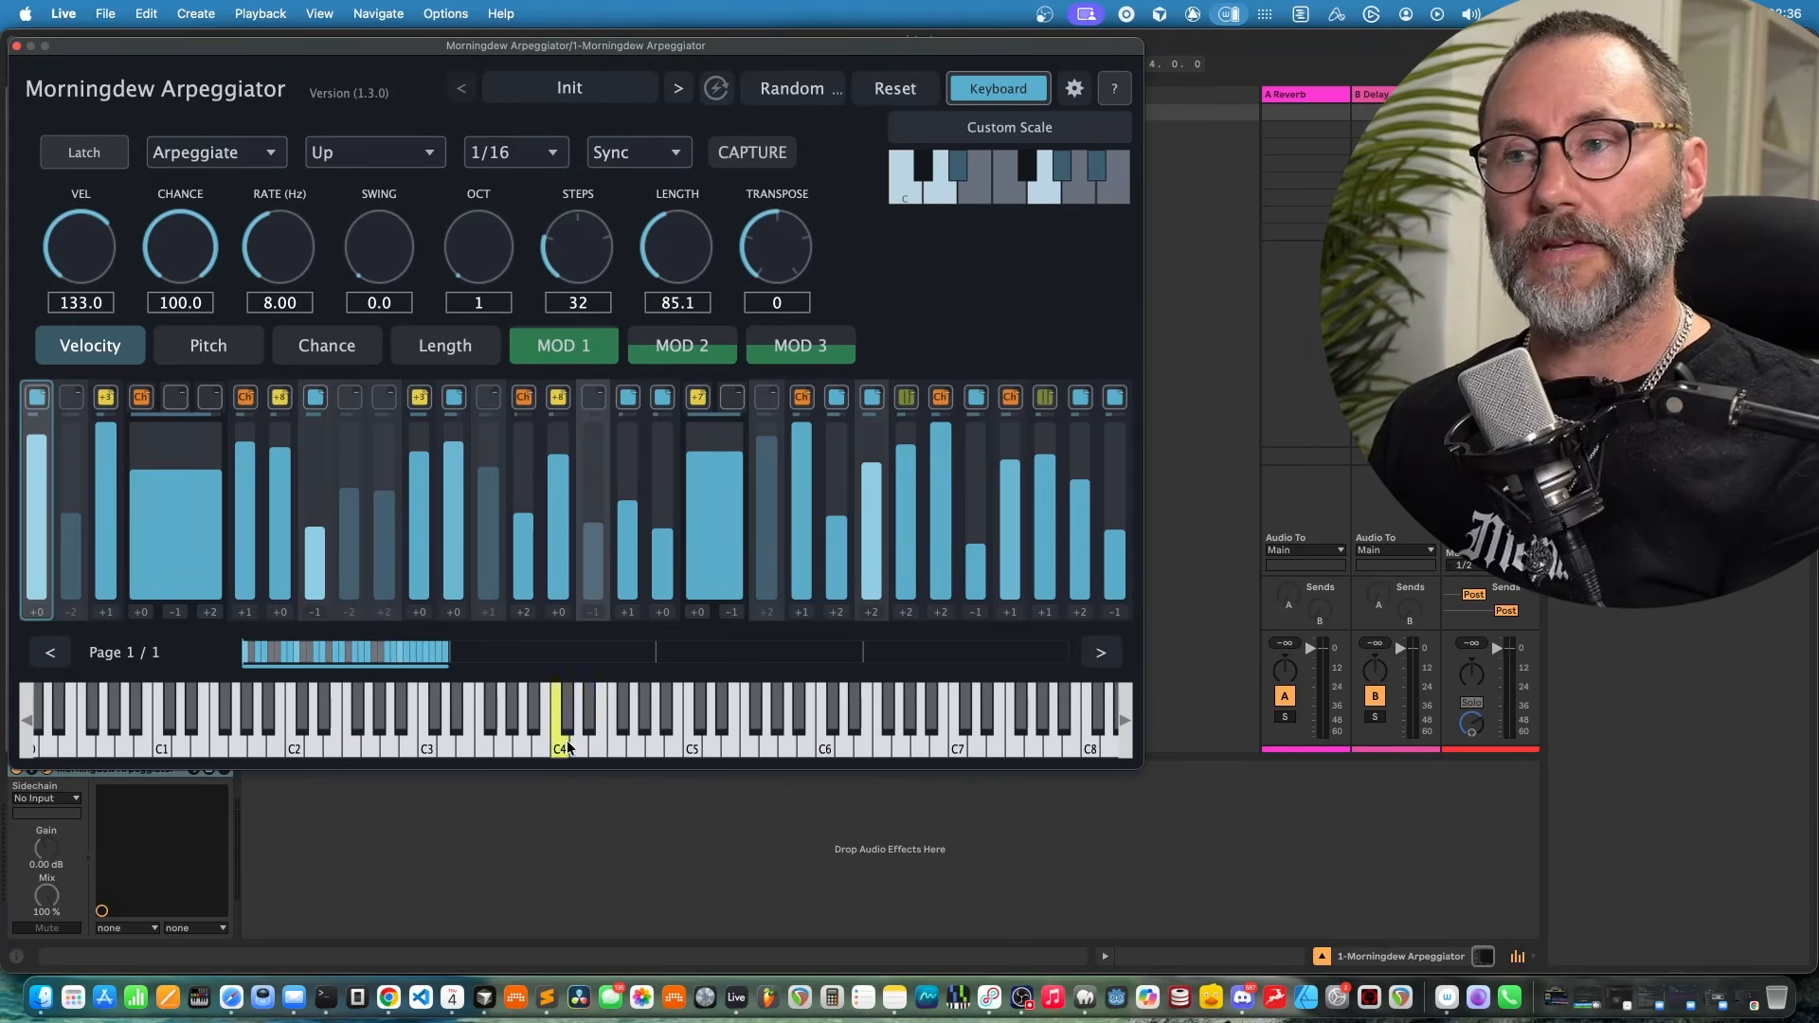
drag(569, 748, 569, 747)
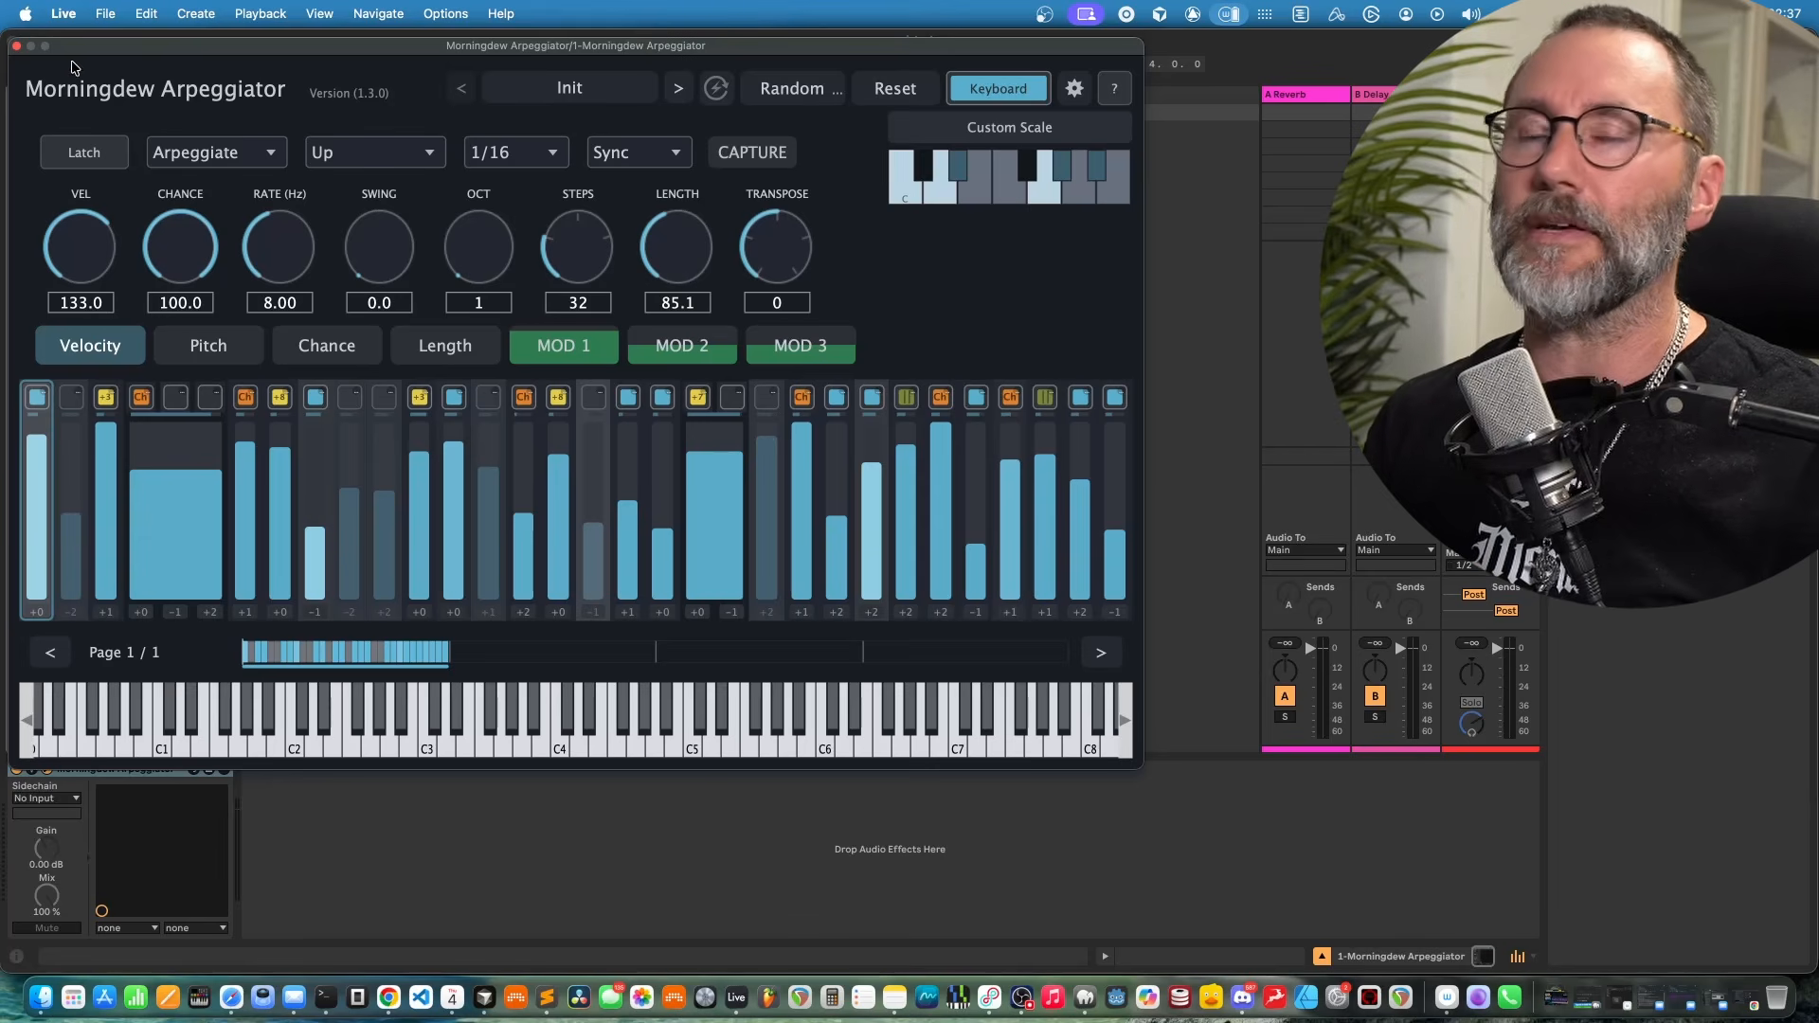
click(17, 46)
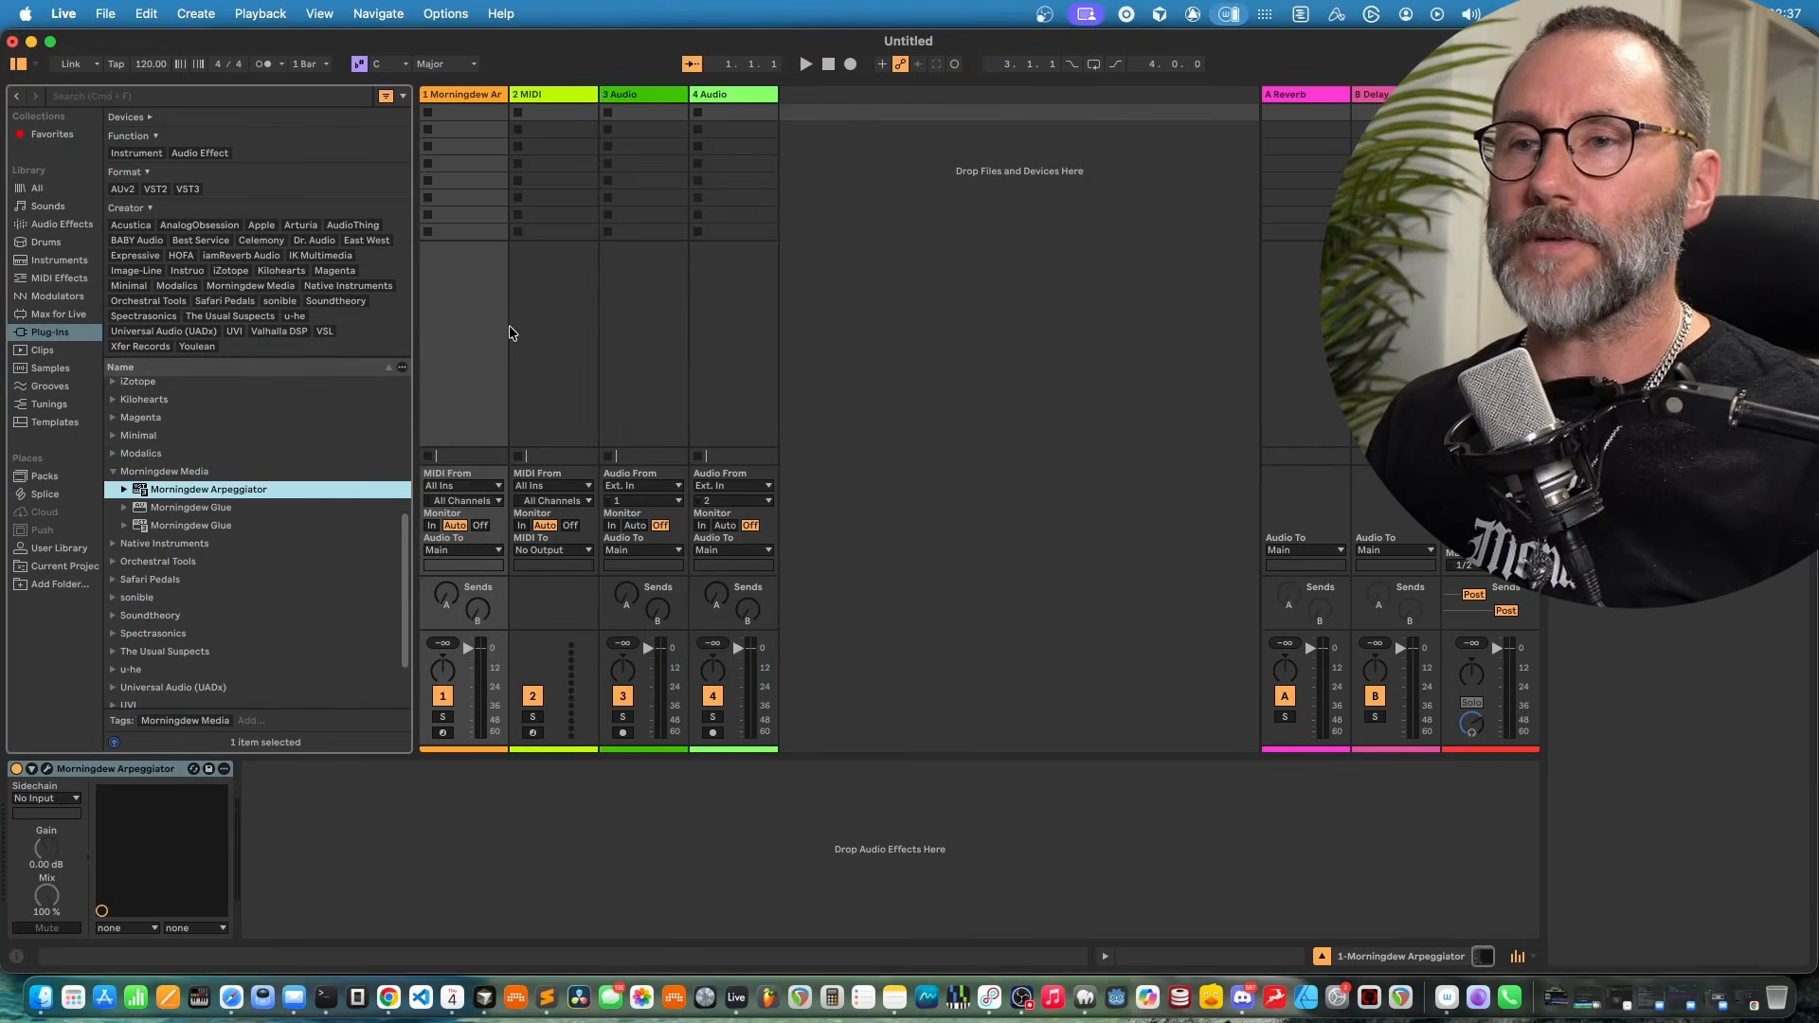
- Load the u-he Zebra2 VST3 instrument onto the second MIDI track and close its plug-in window
scroll(405, 574, down, 3)
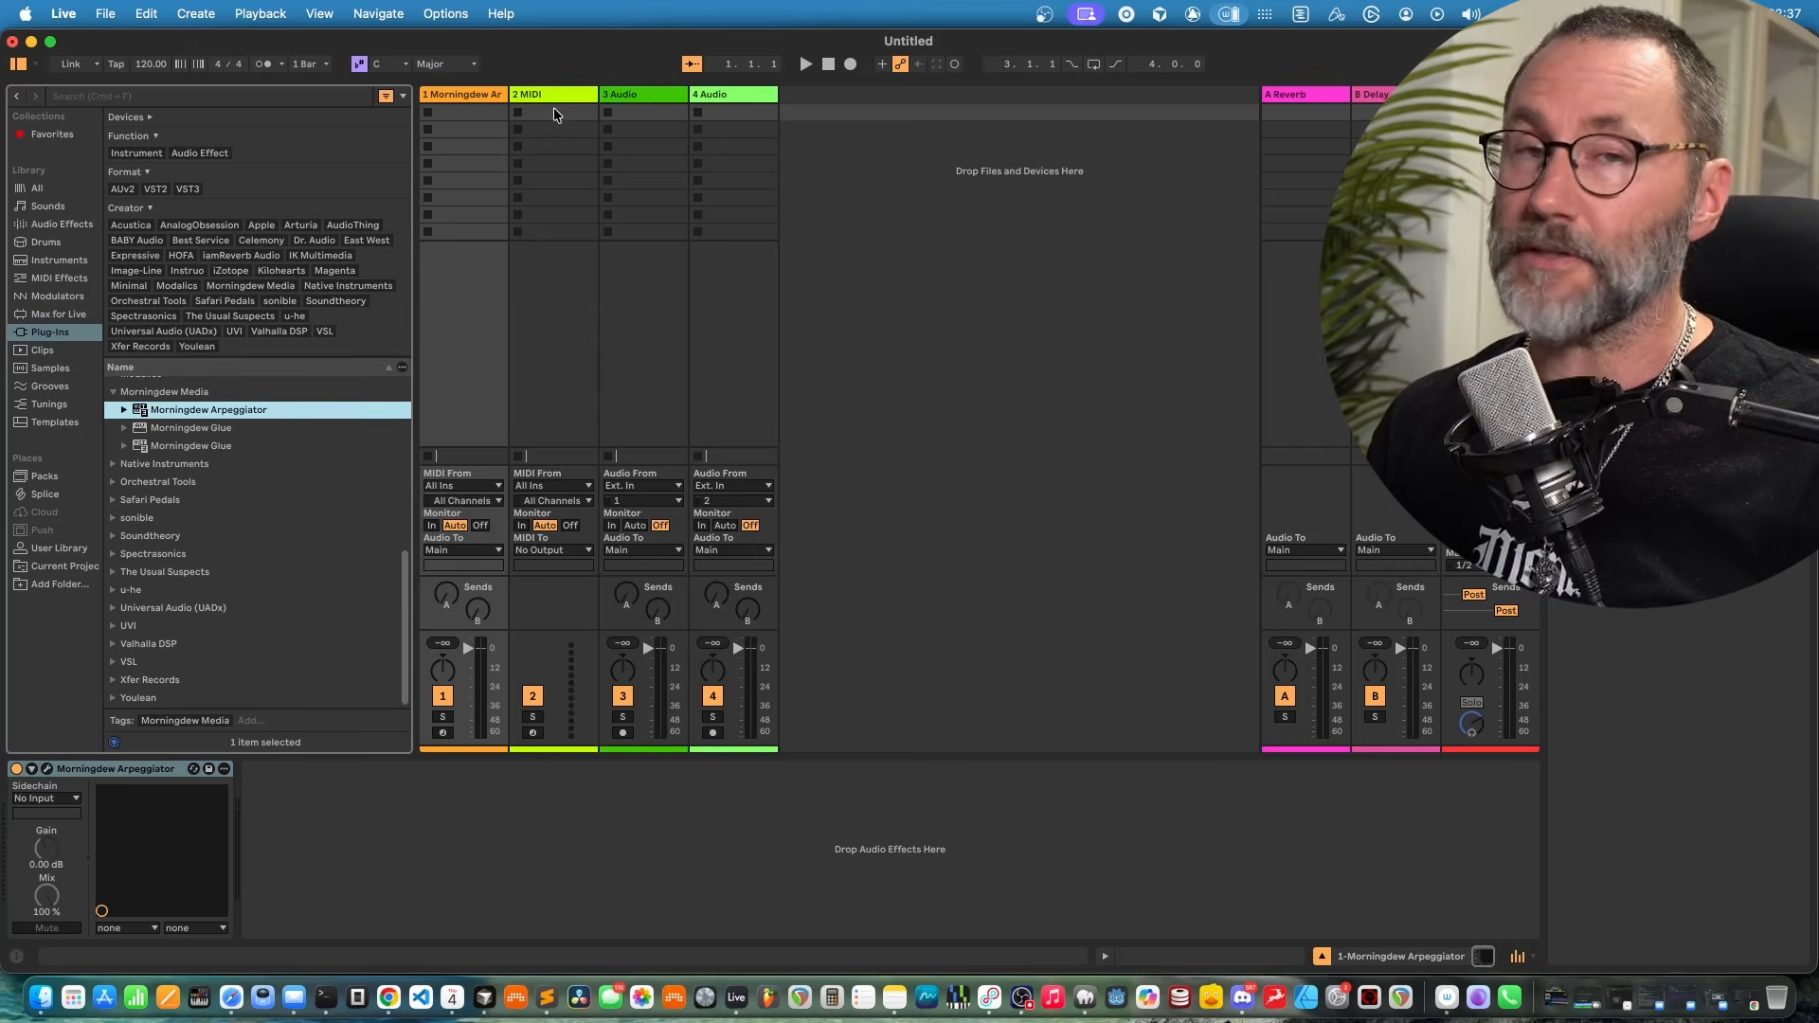
click(112, 592)
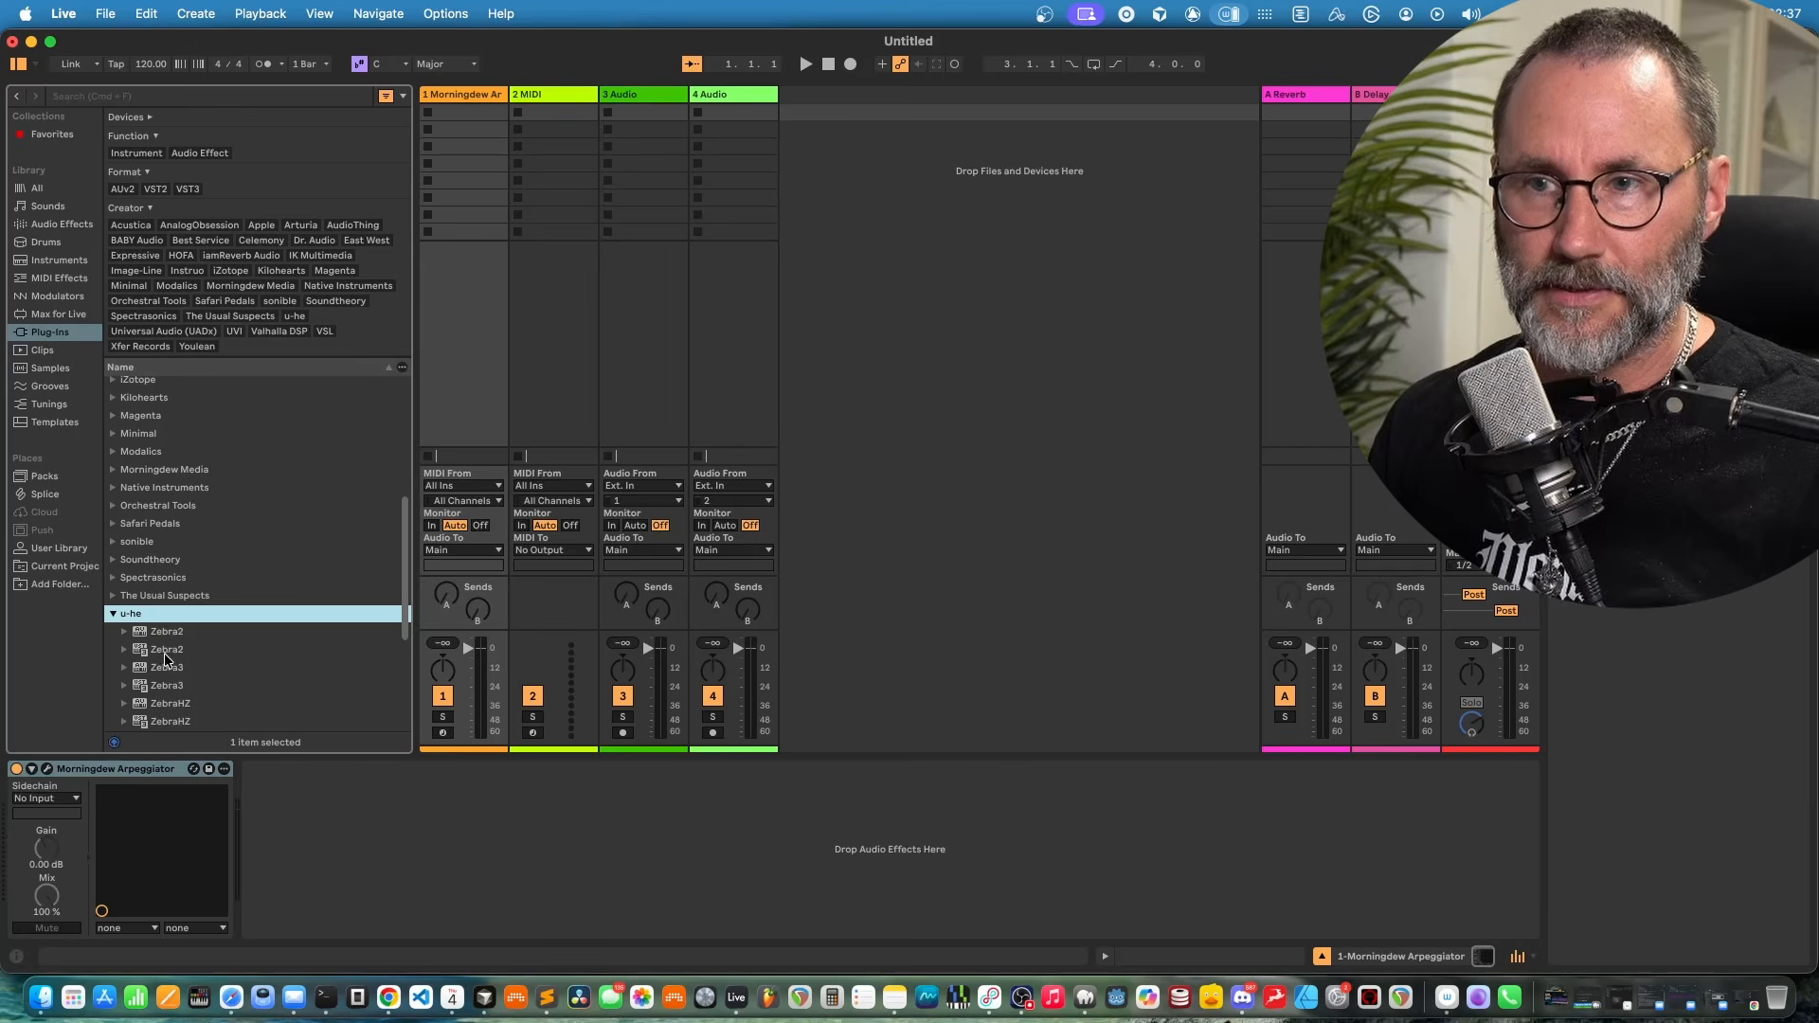
drag(158, 655, 543, 336)
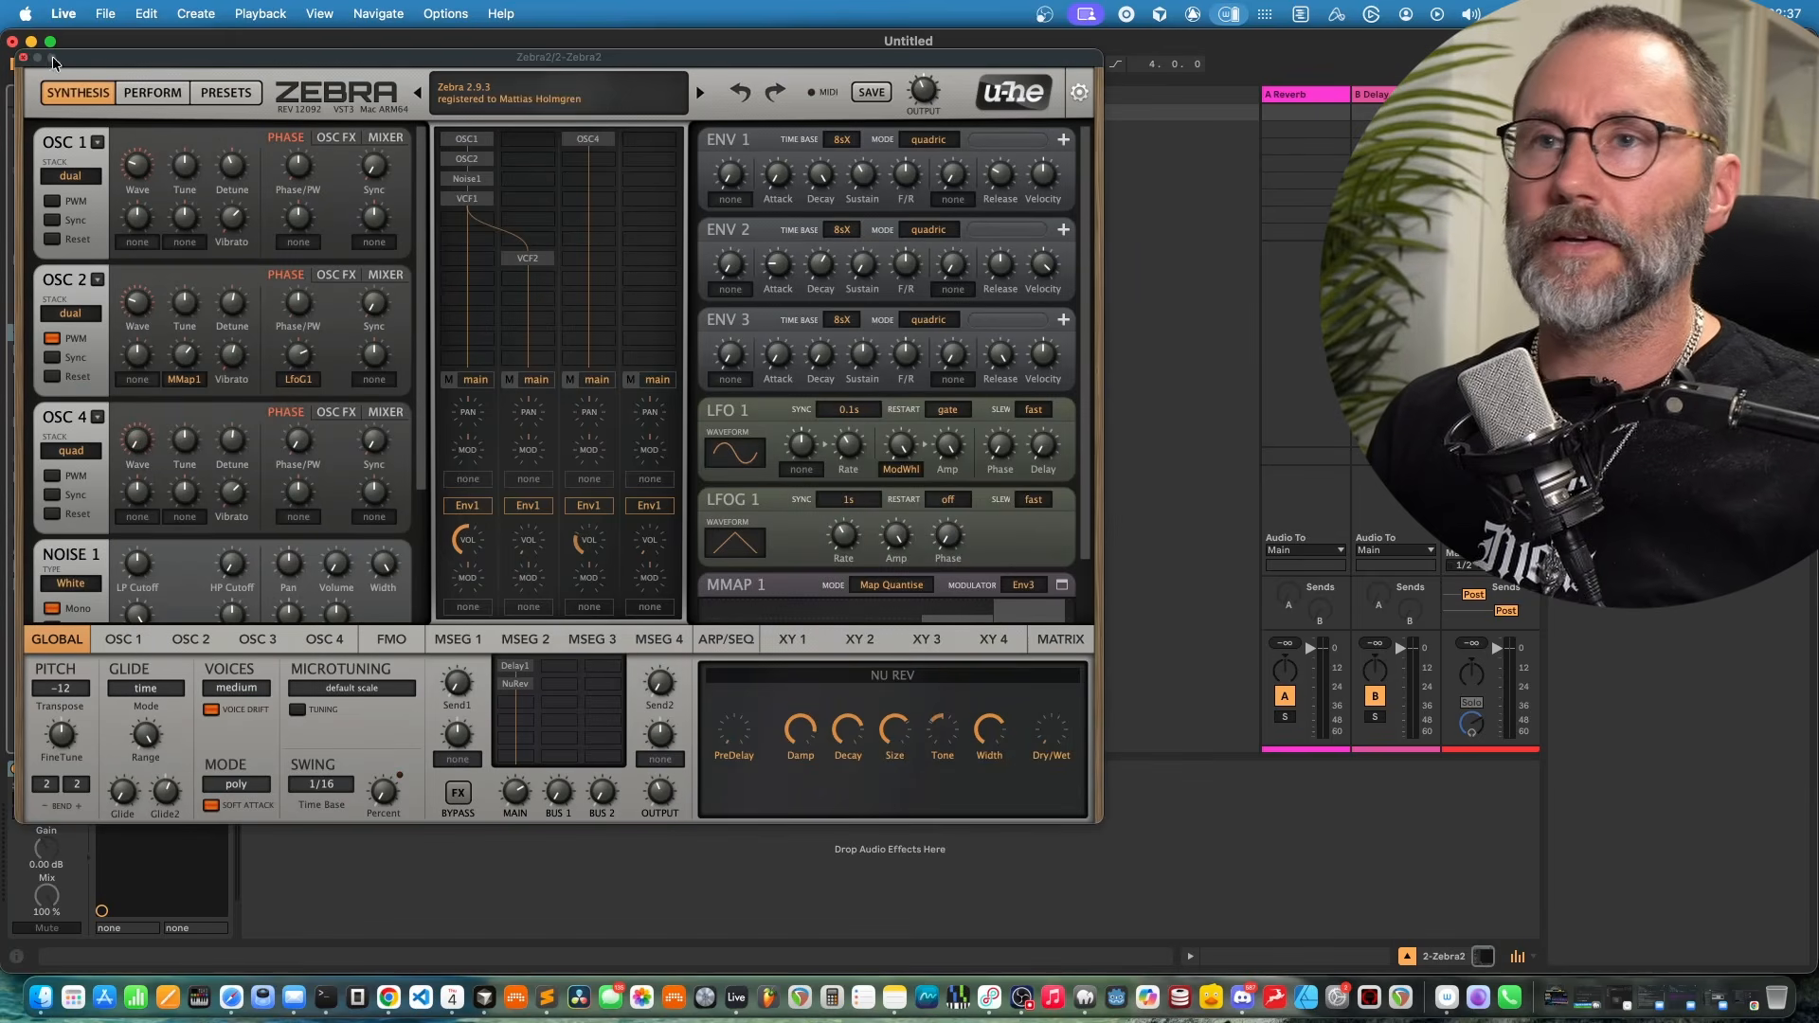
click(24, 58)
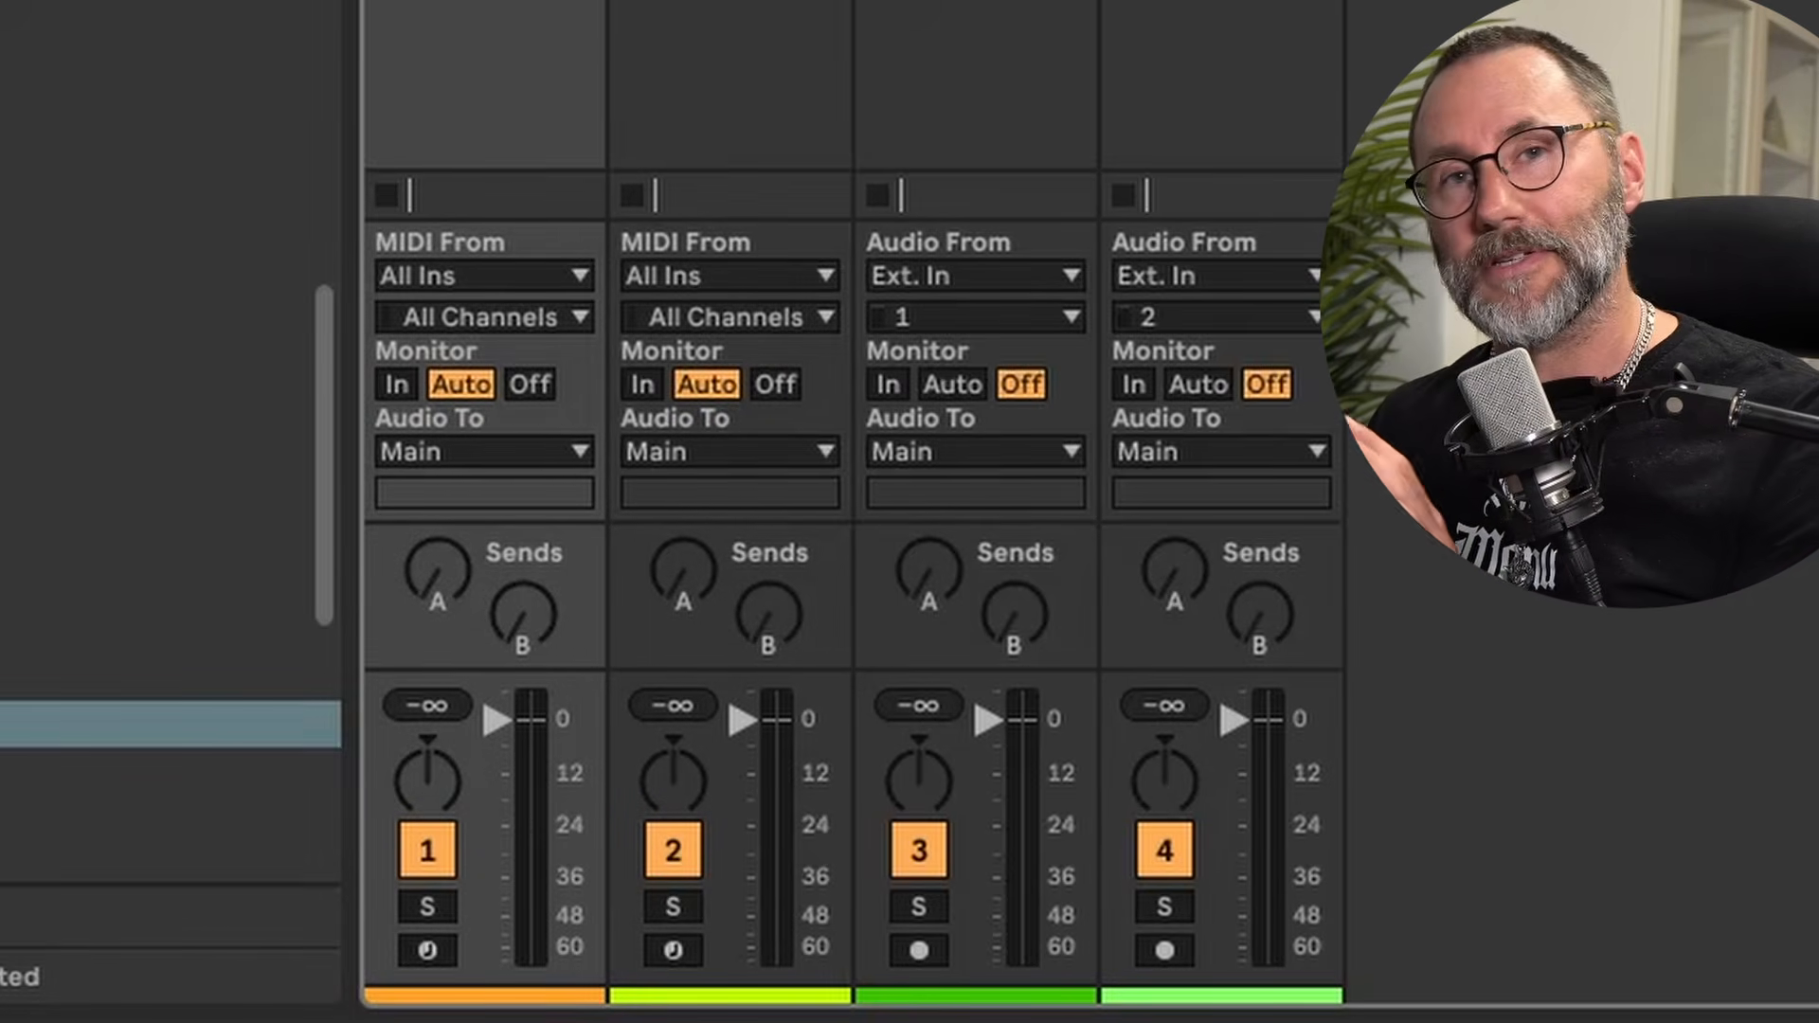
- Route MIDI from 1-Morningdew Arpeggiator's plug-in output into the Zebra2 track with monitoring set to In, and arm the arpeggiator track
click(666, 1)
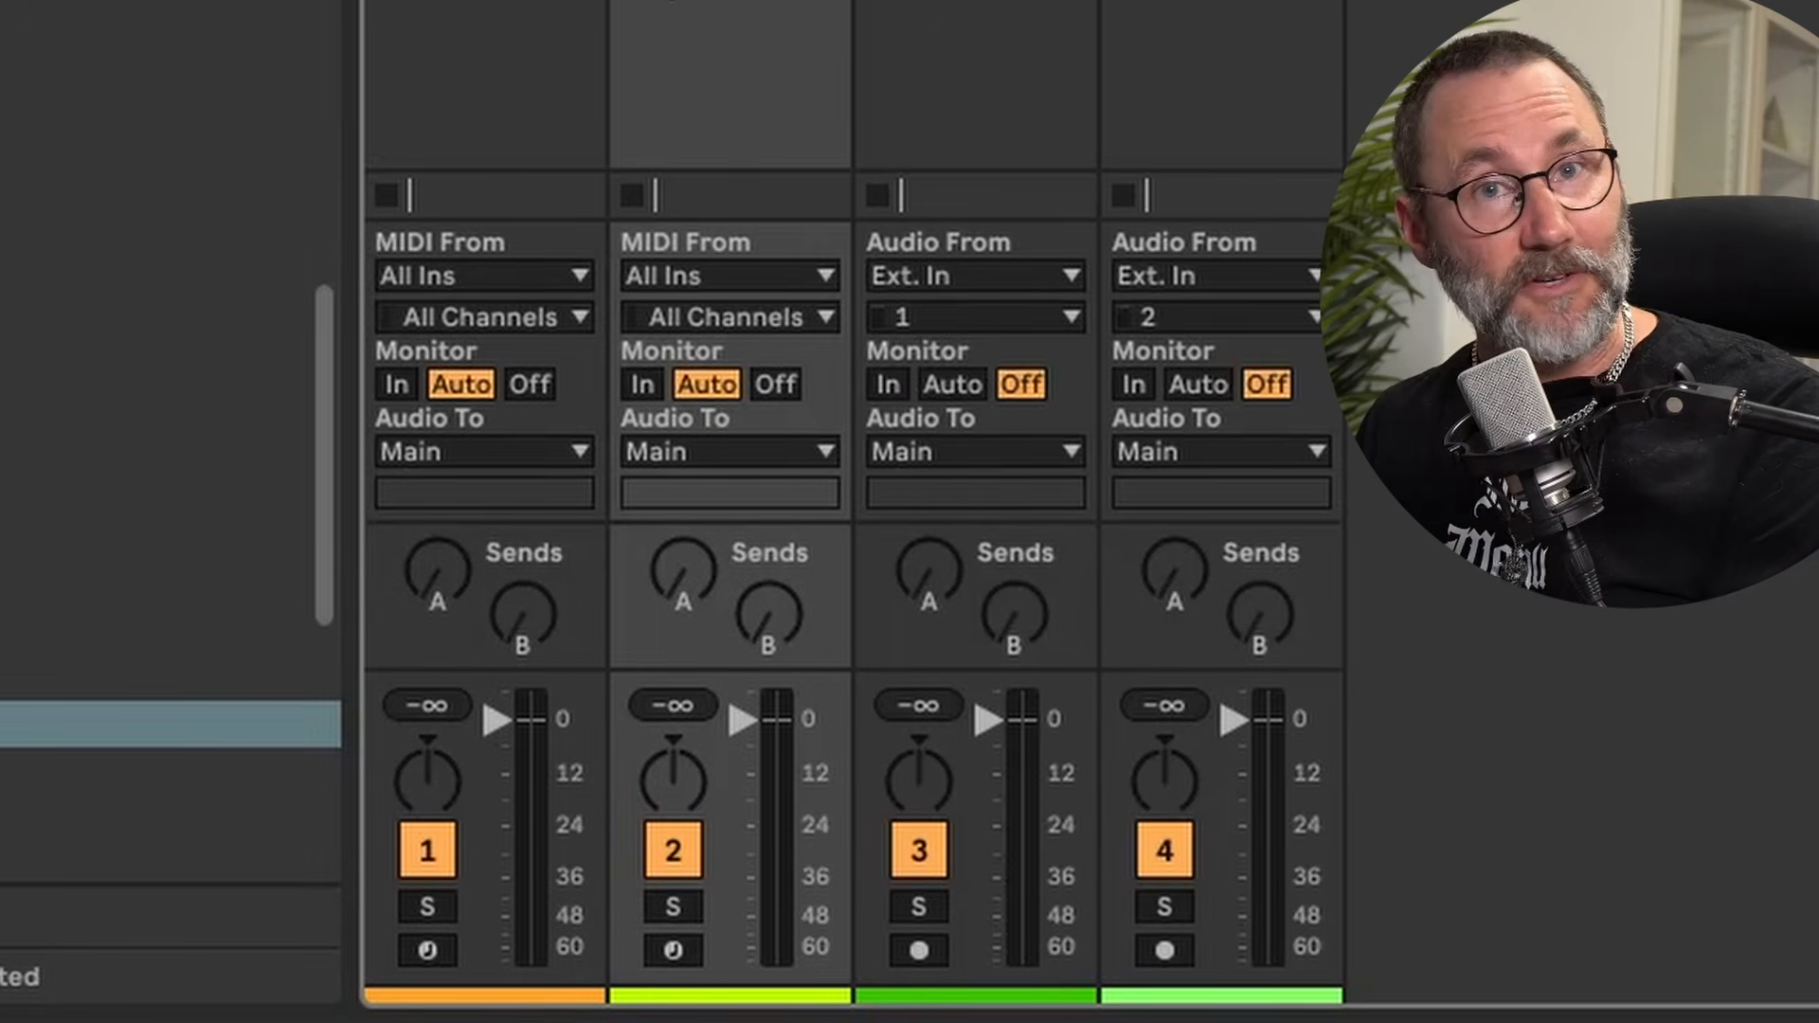
click(777, 278)
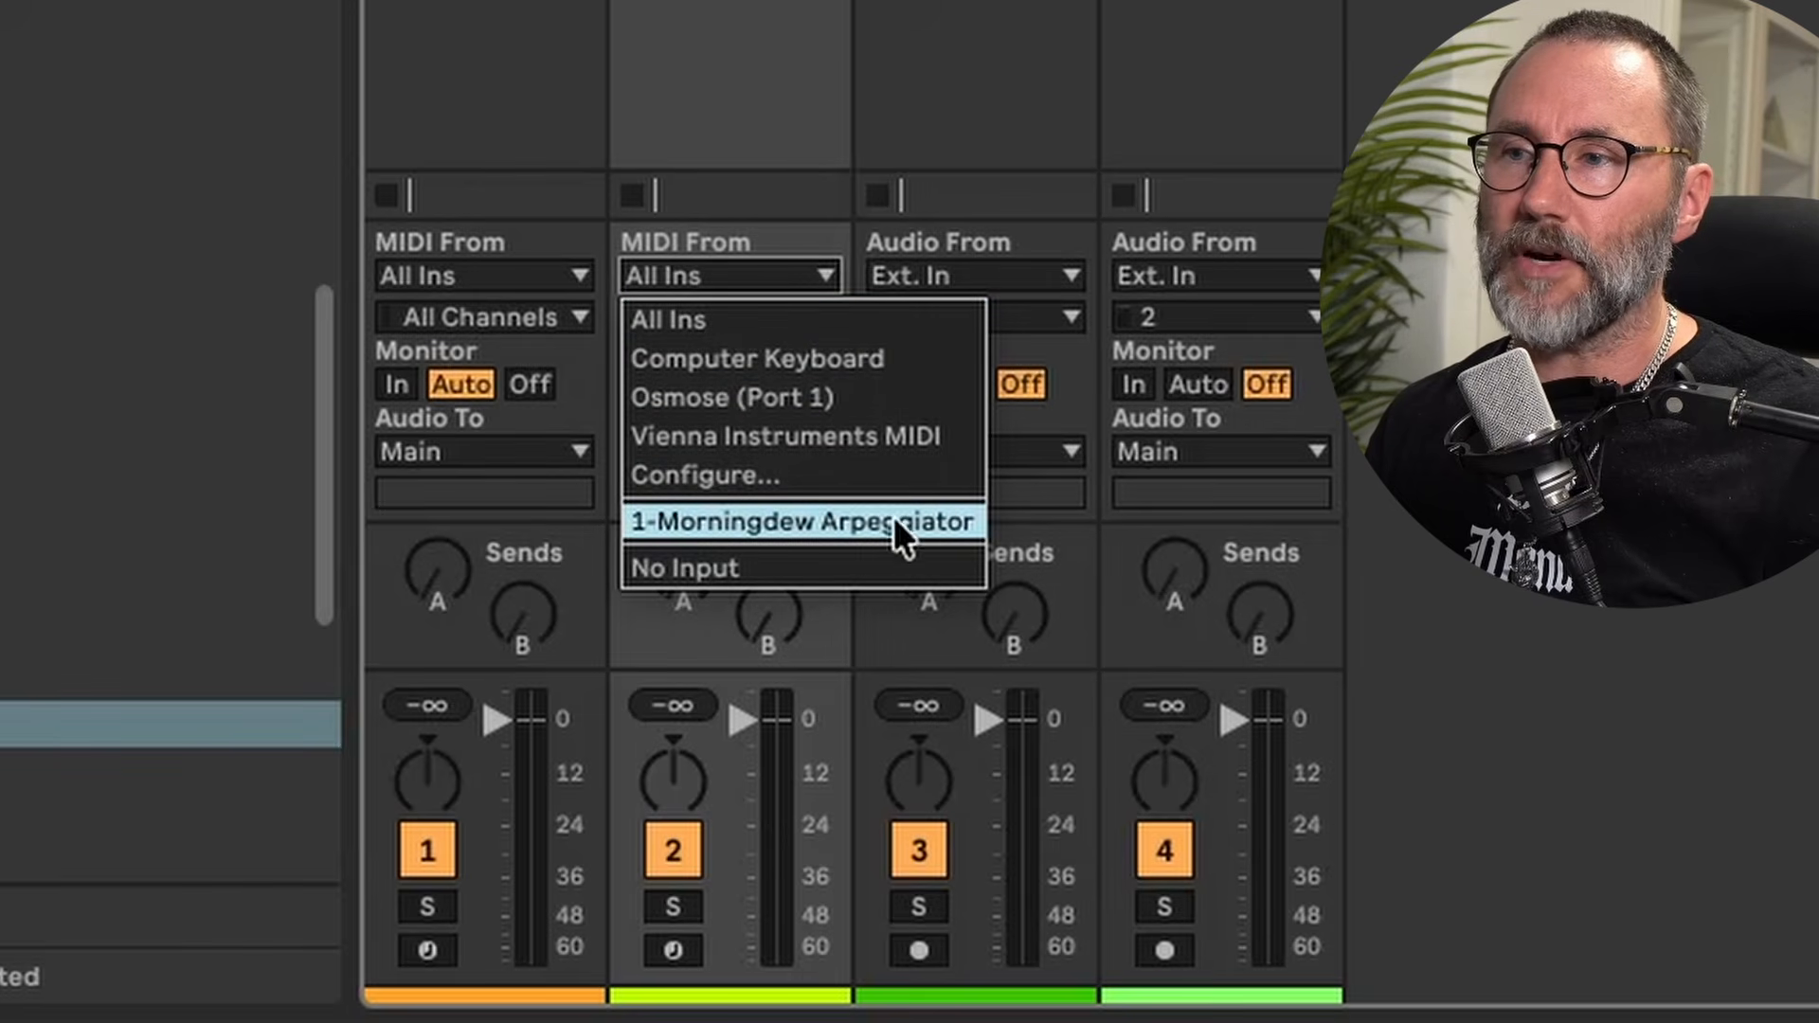
click(859, 530)
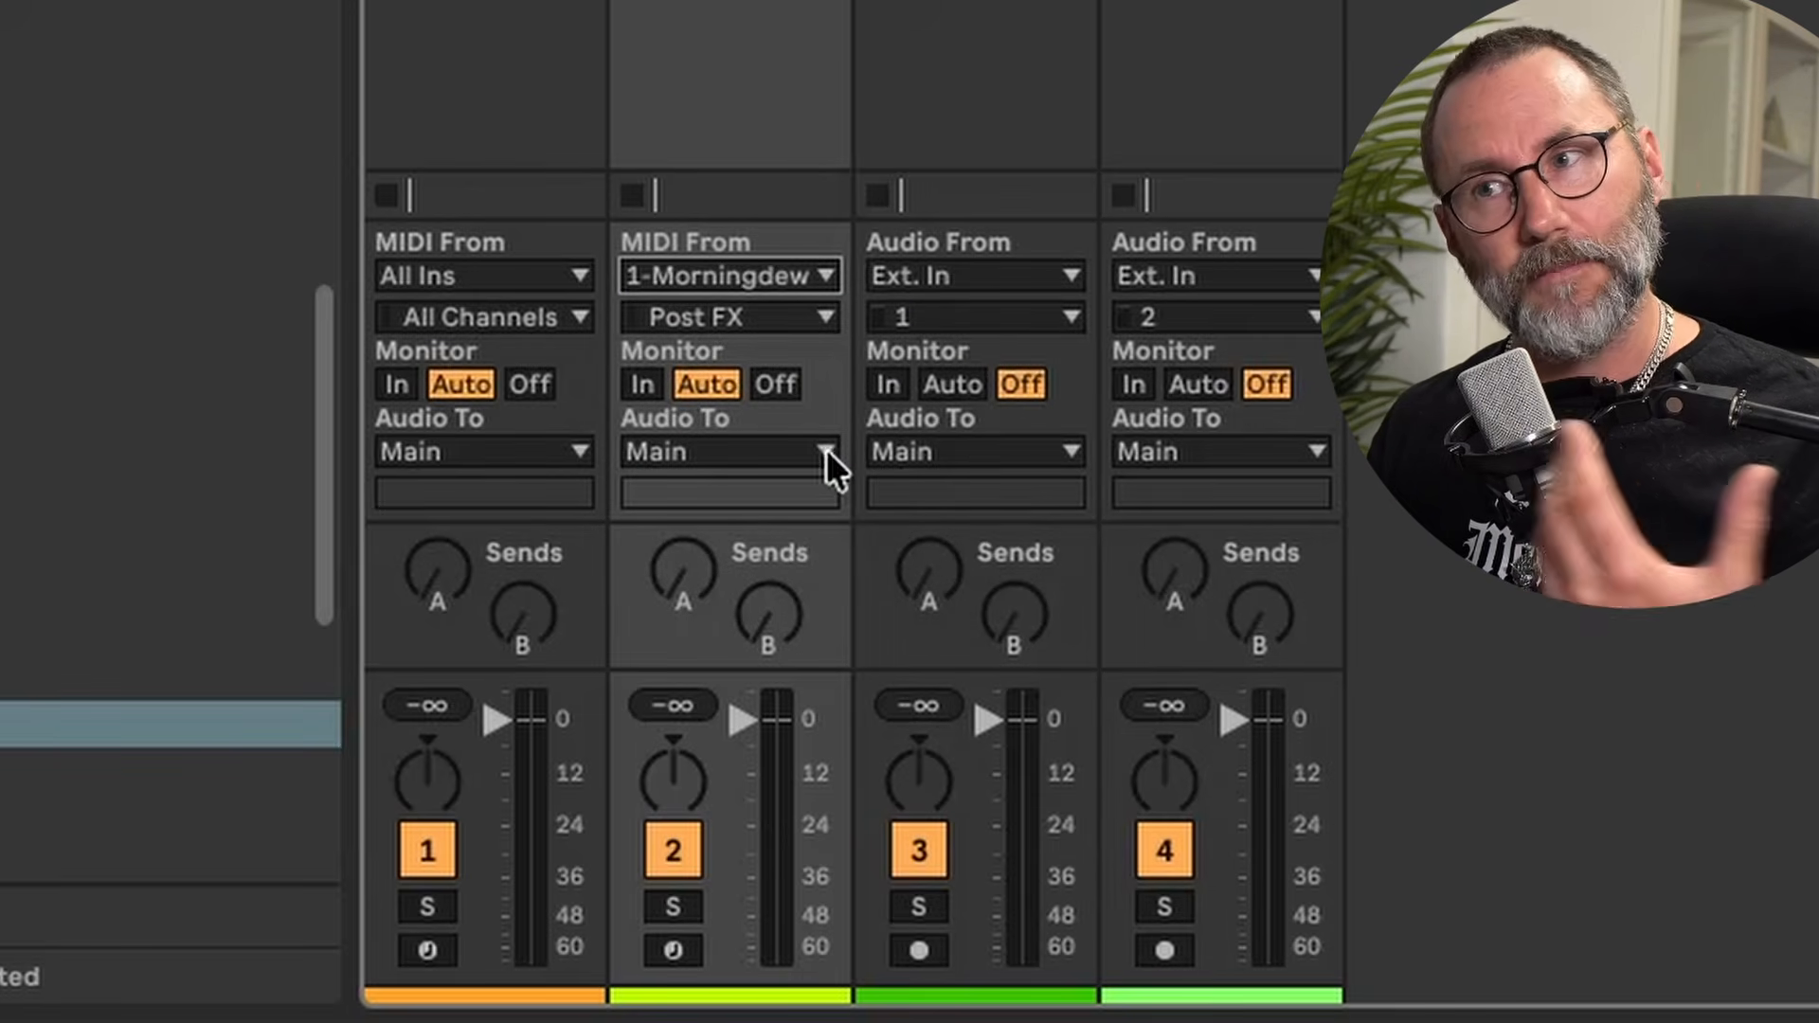
click(743, 320)
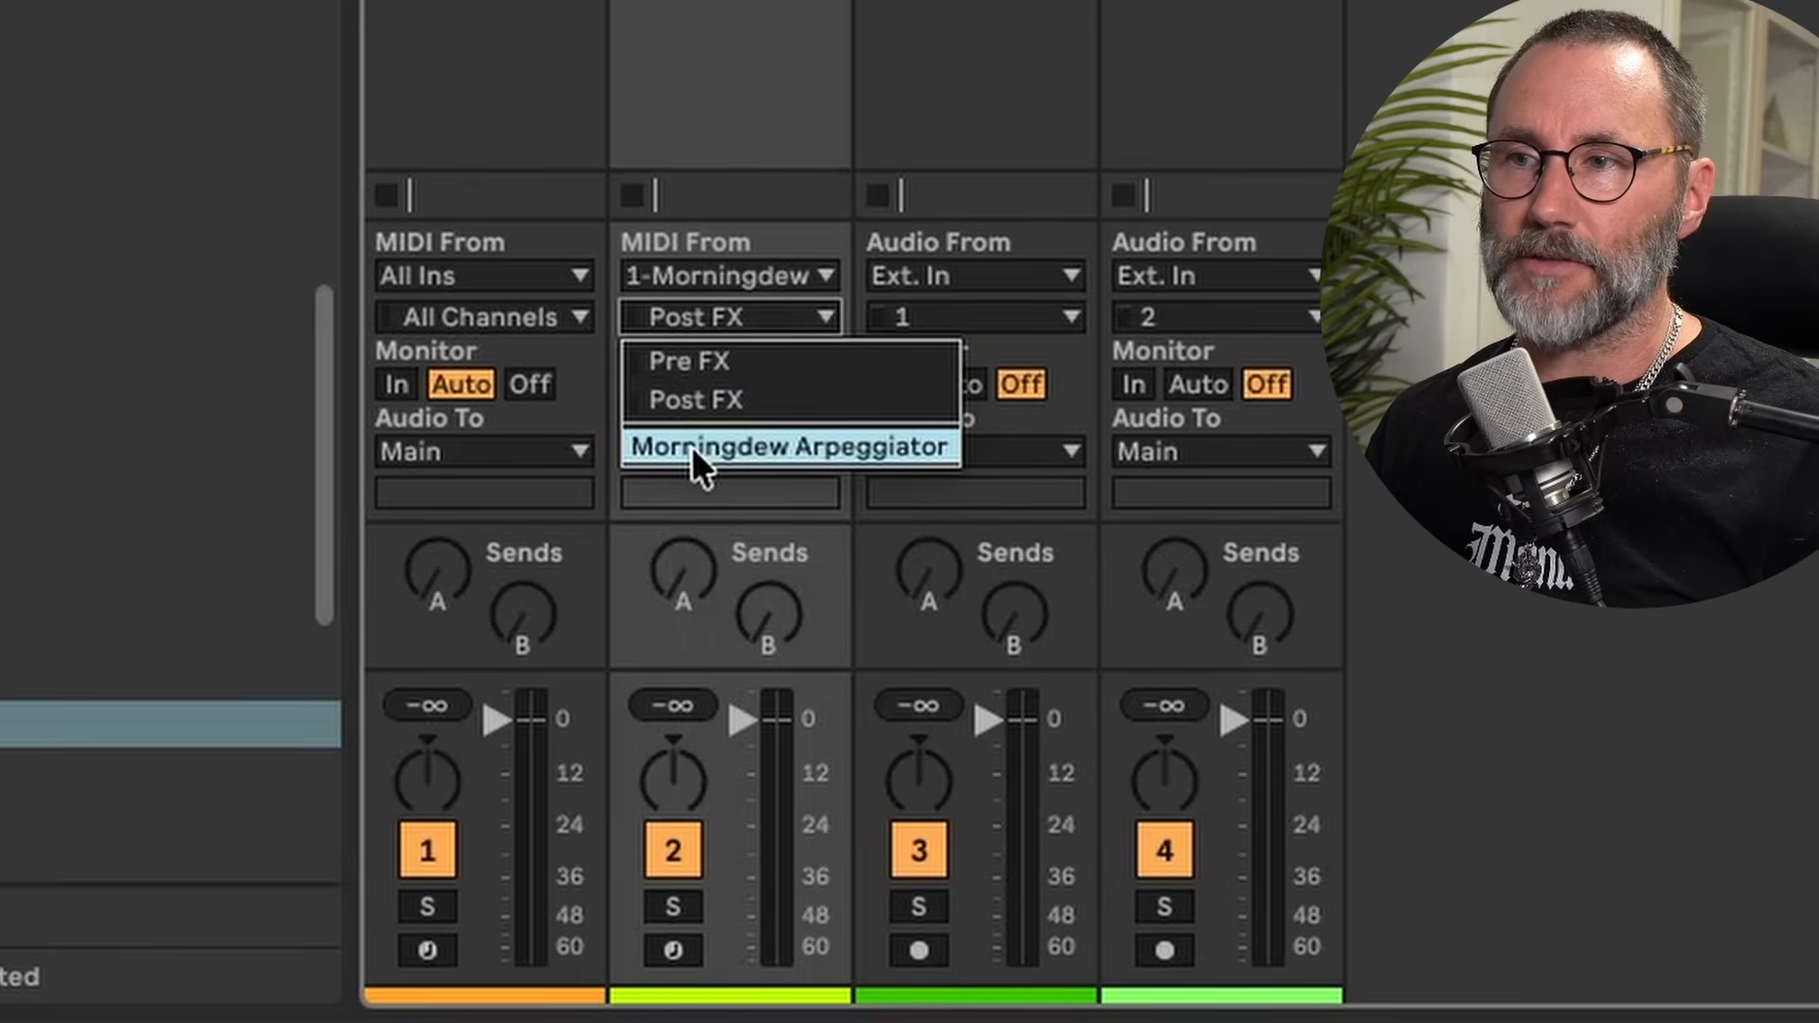
click(755, 449)
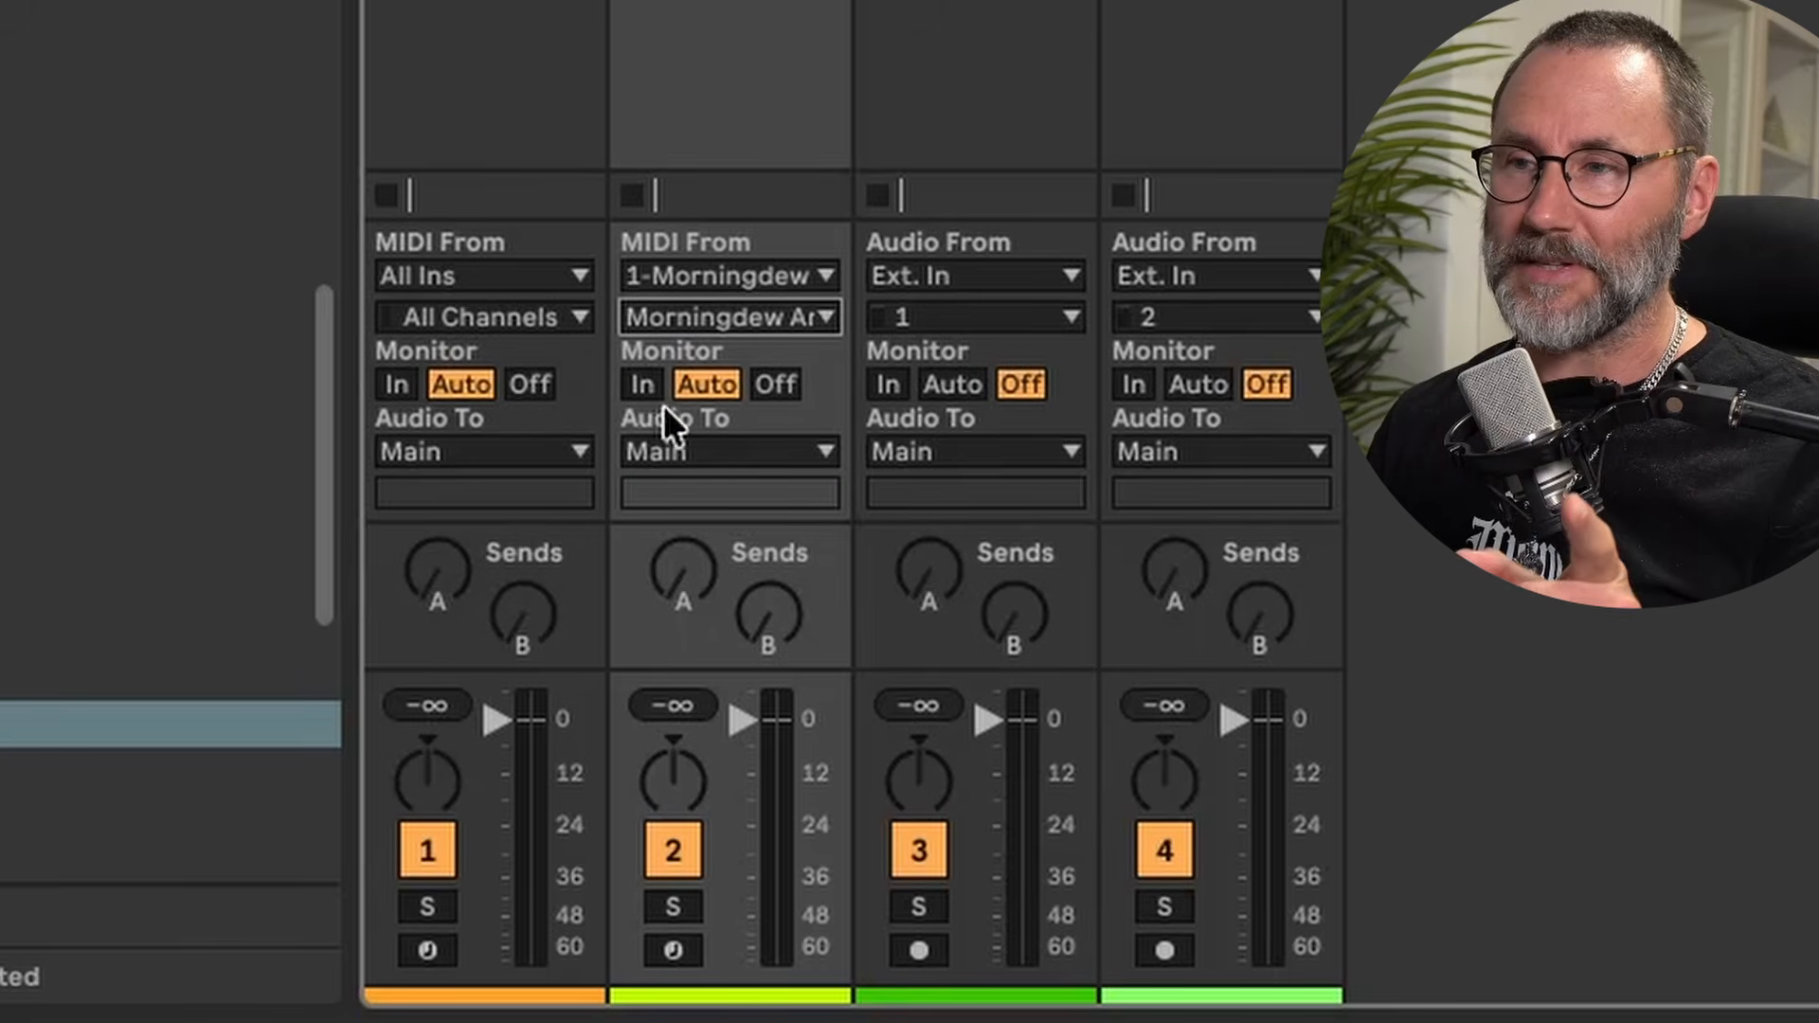
click(645, 384)
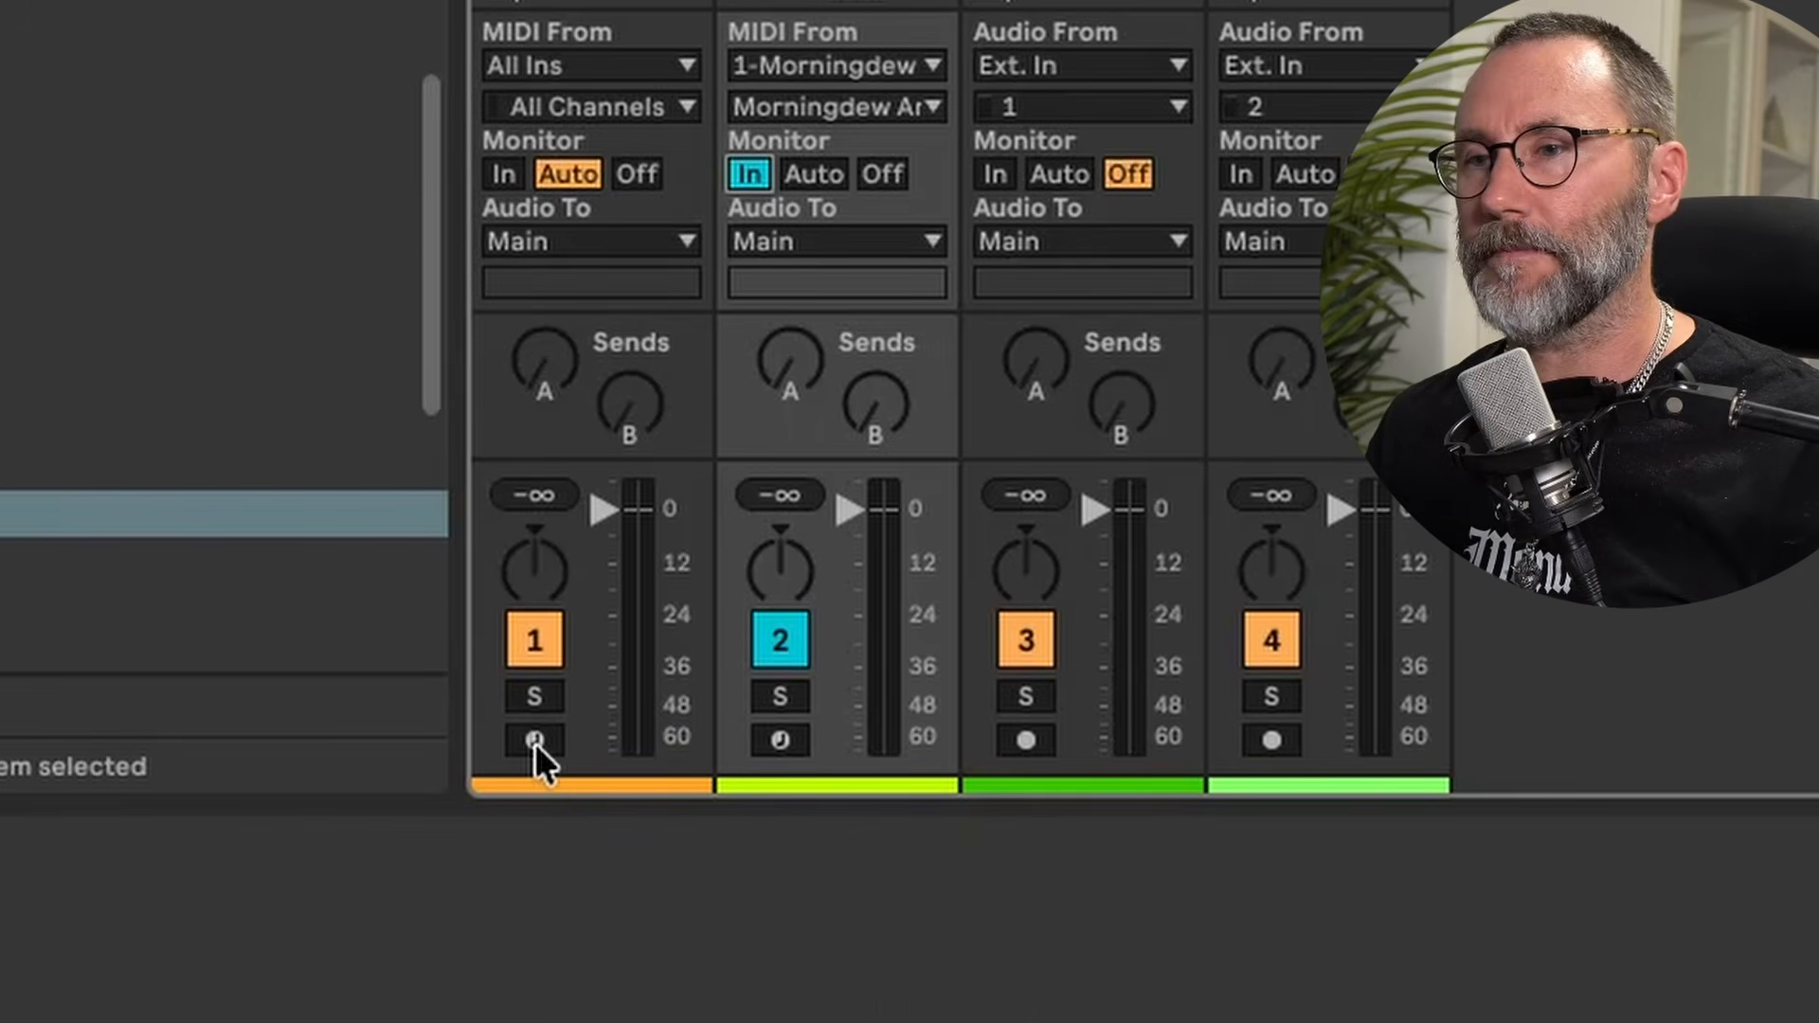
click(535, 740)
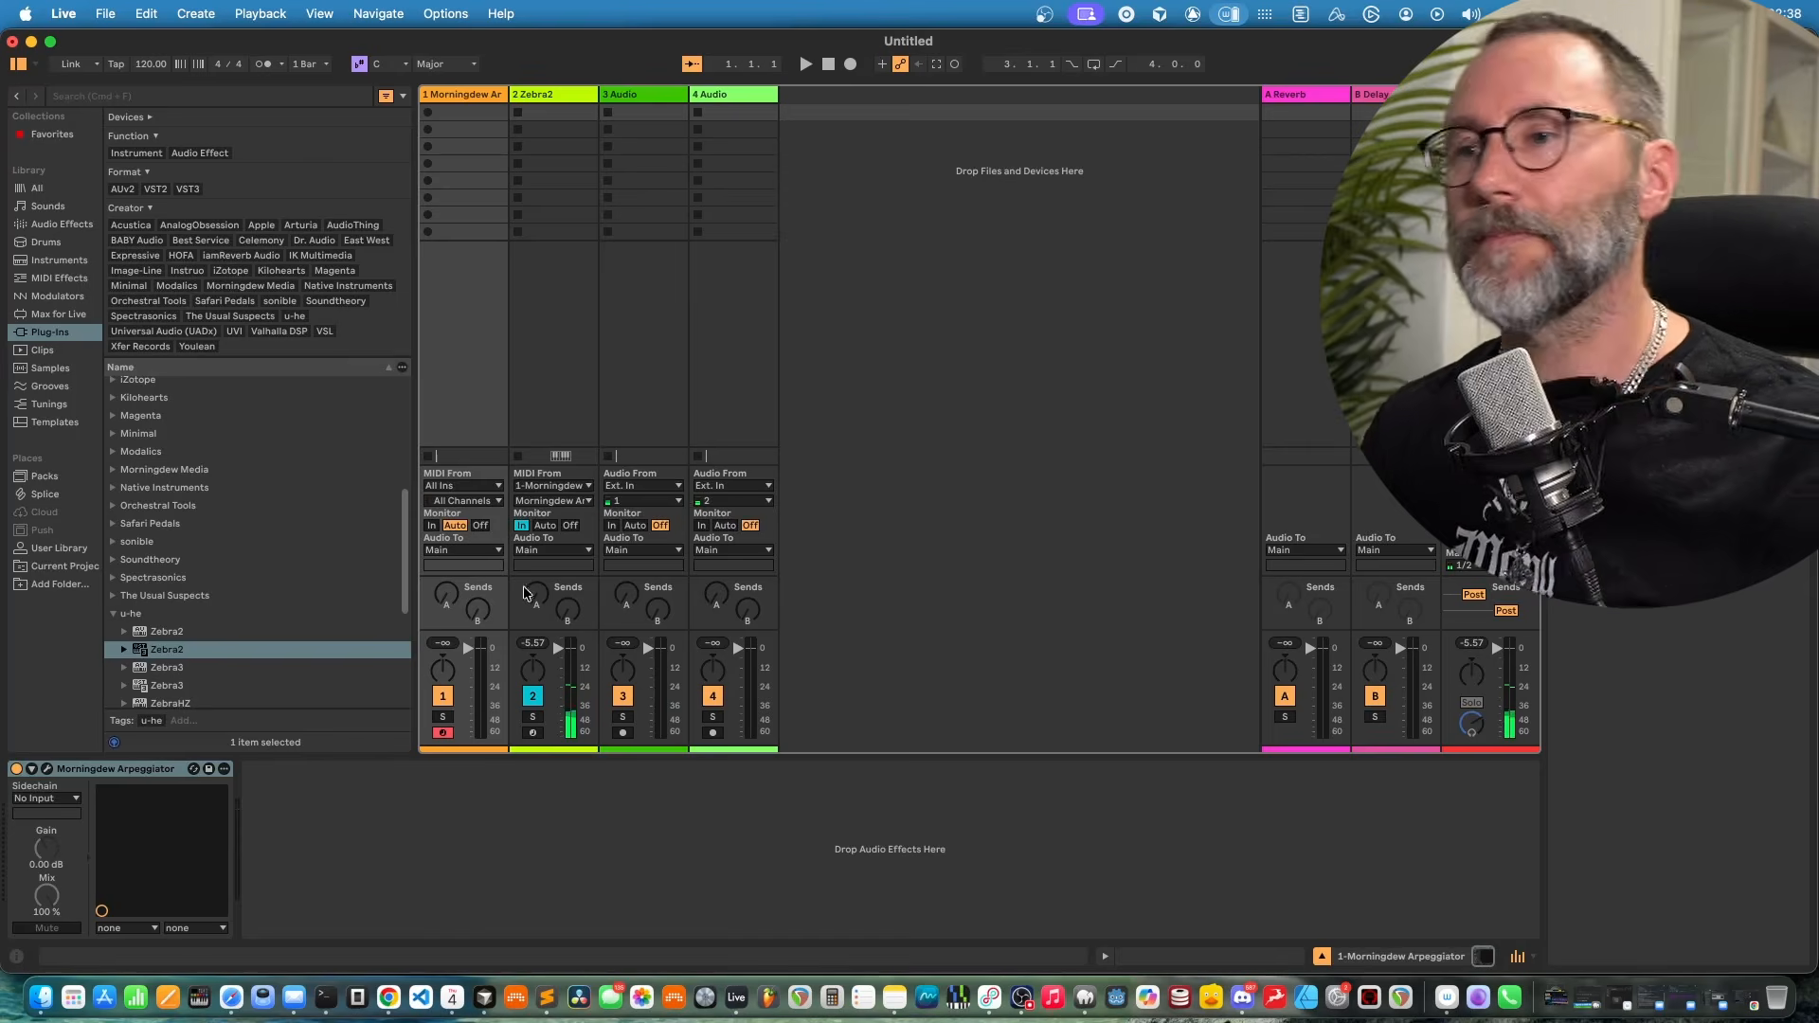
- Reopen the arpeggiator, set its octave range to 2, and check the MOD 1 lane before returning to Velocity
click(52, 770)
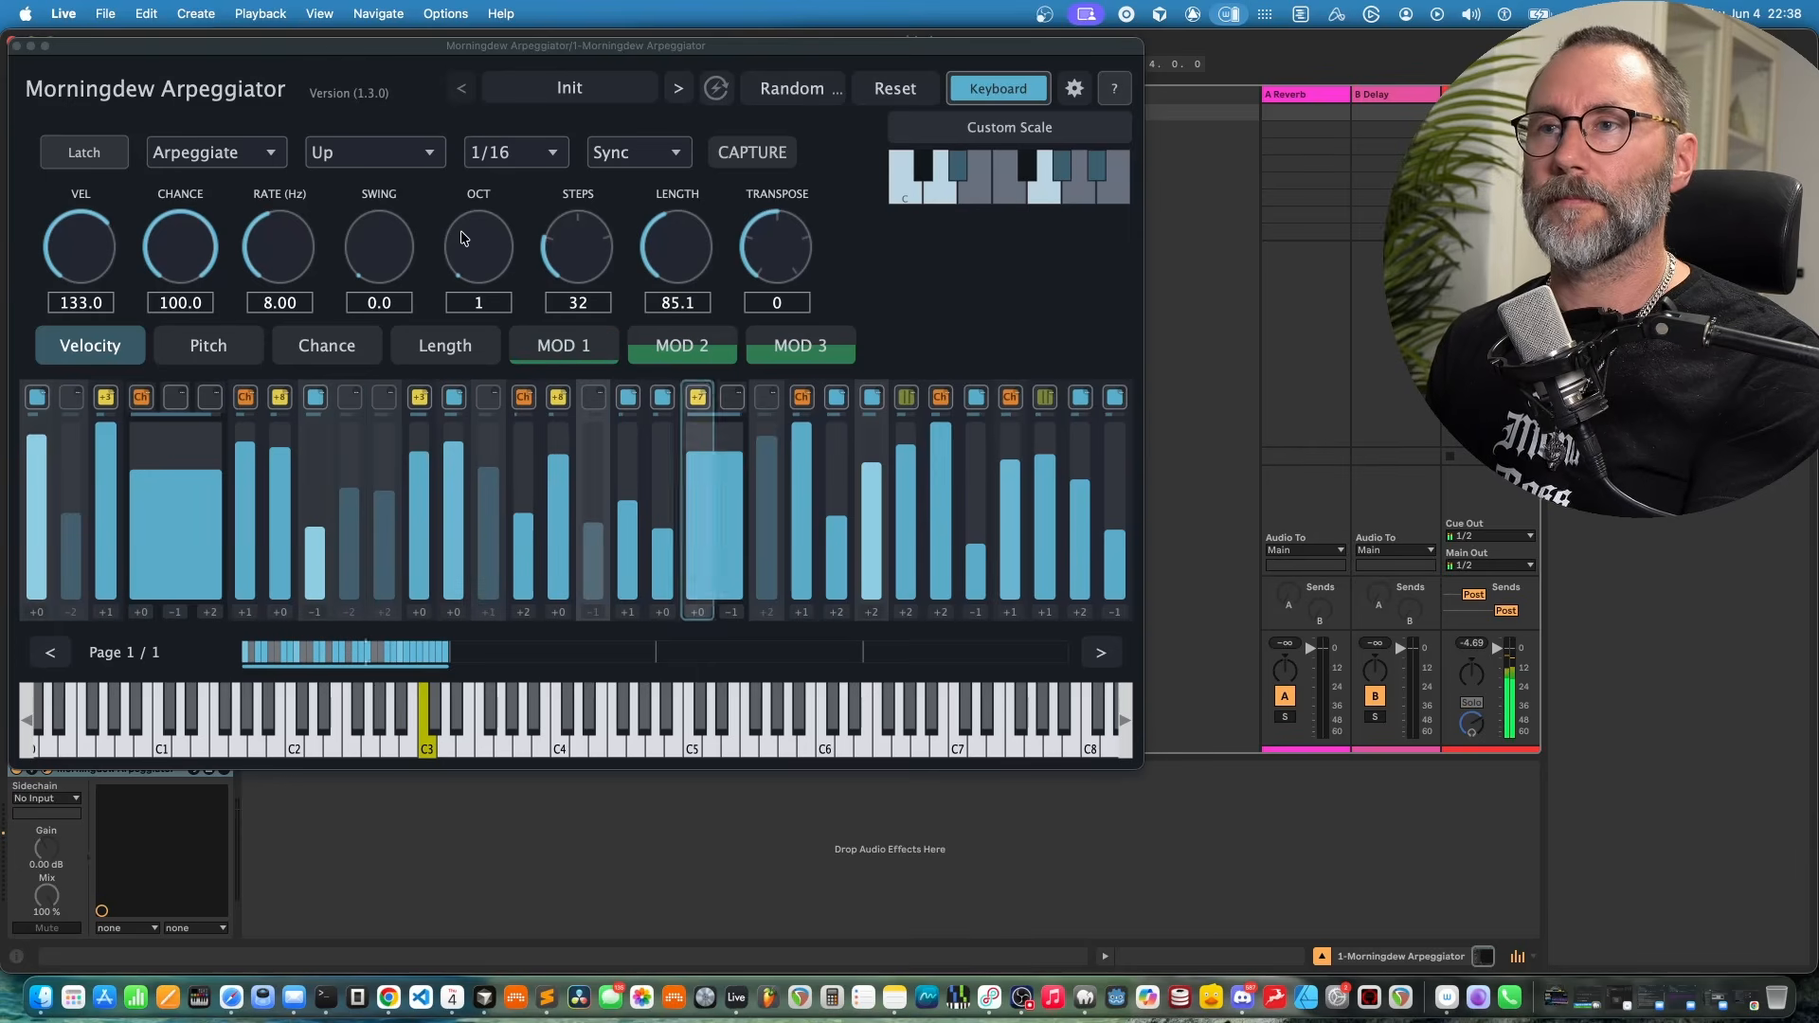
drag(466, 240, 489, 186)
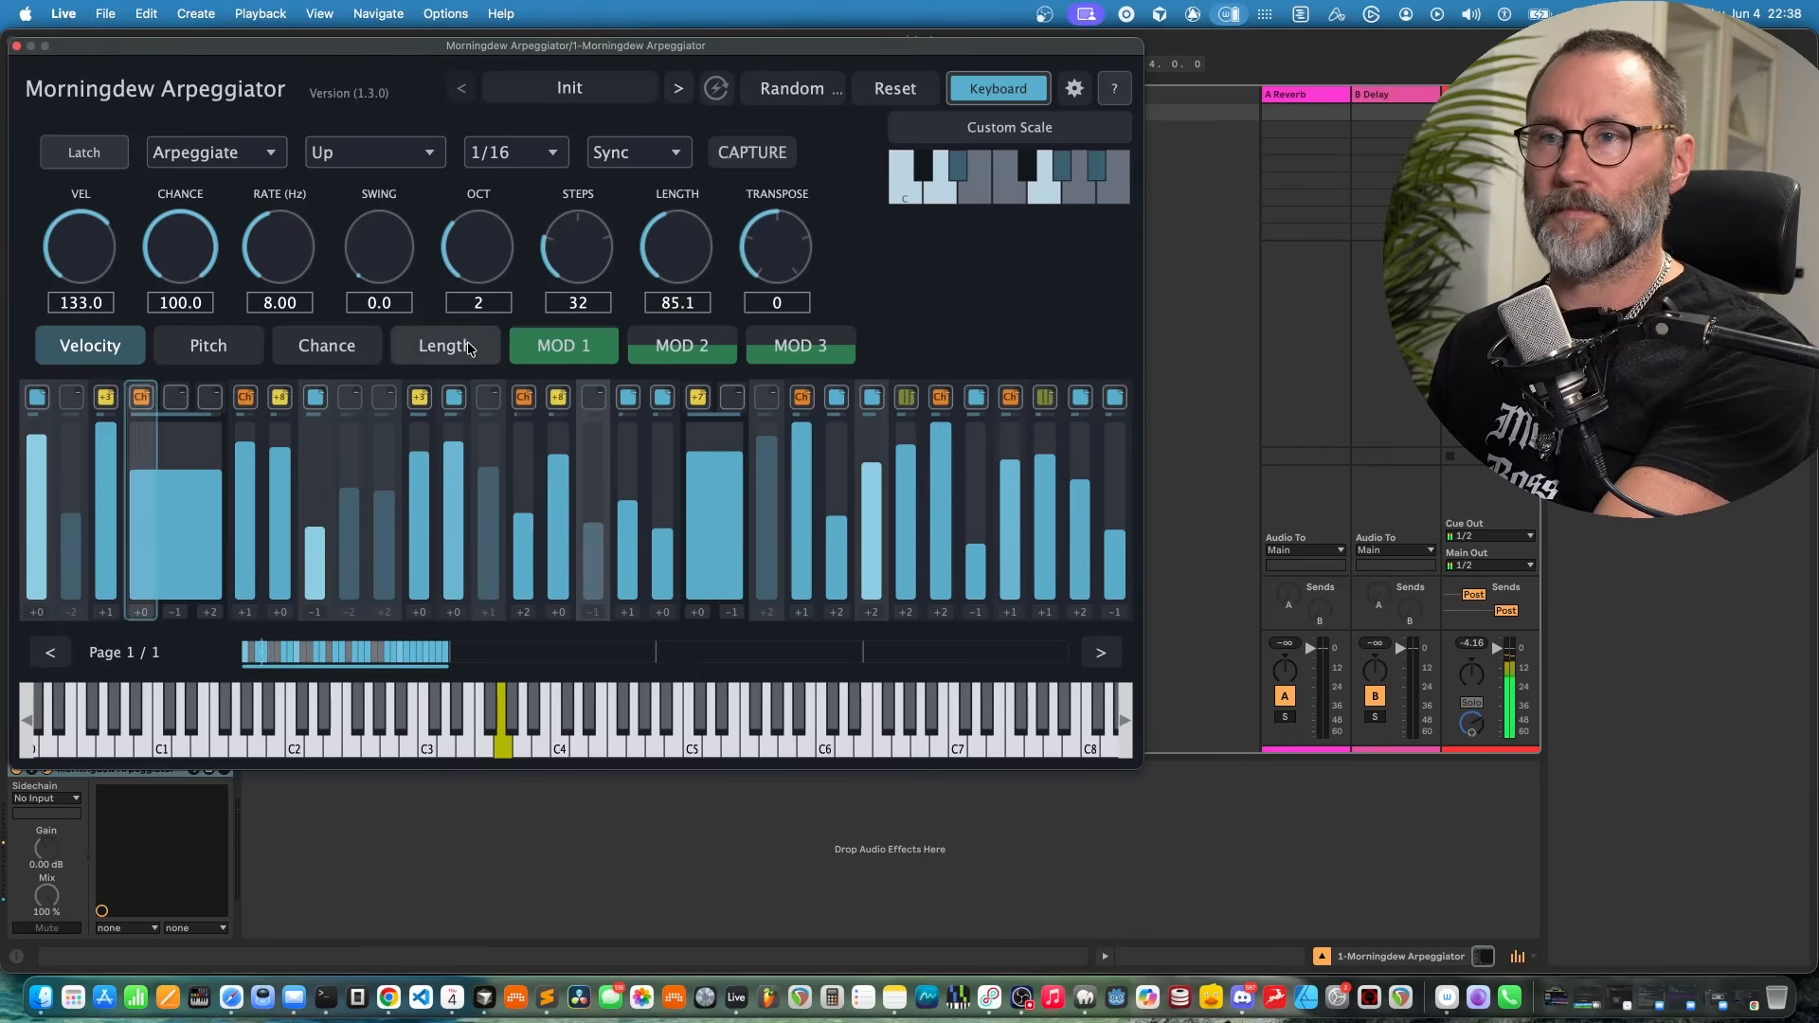
click(564, 345)
drag(754, 548, 760, 502)
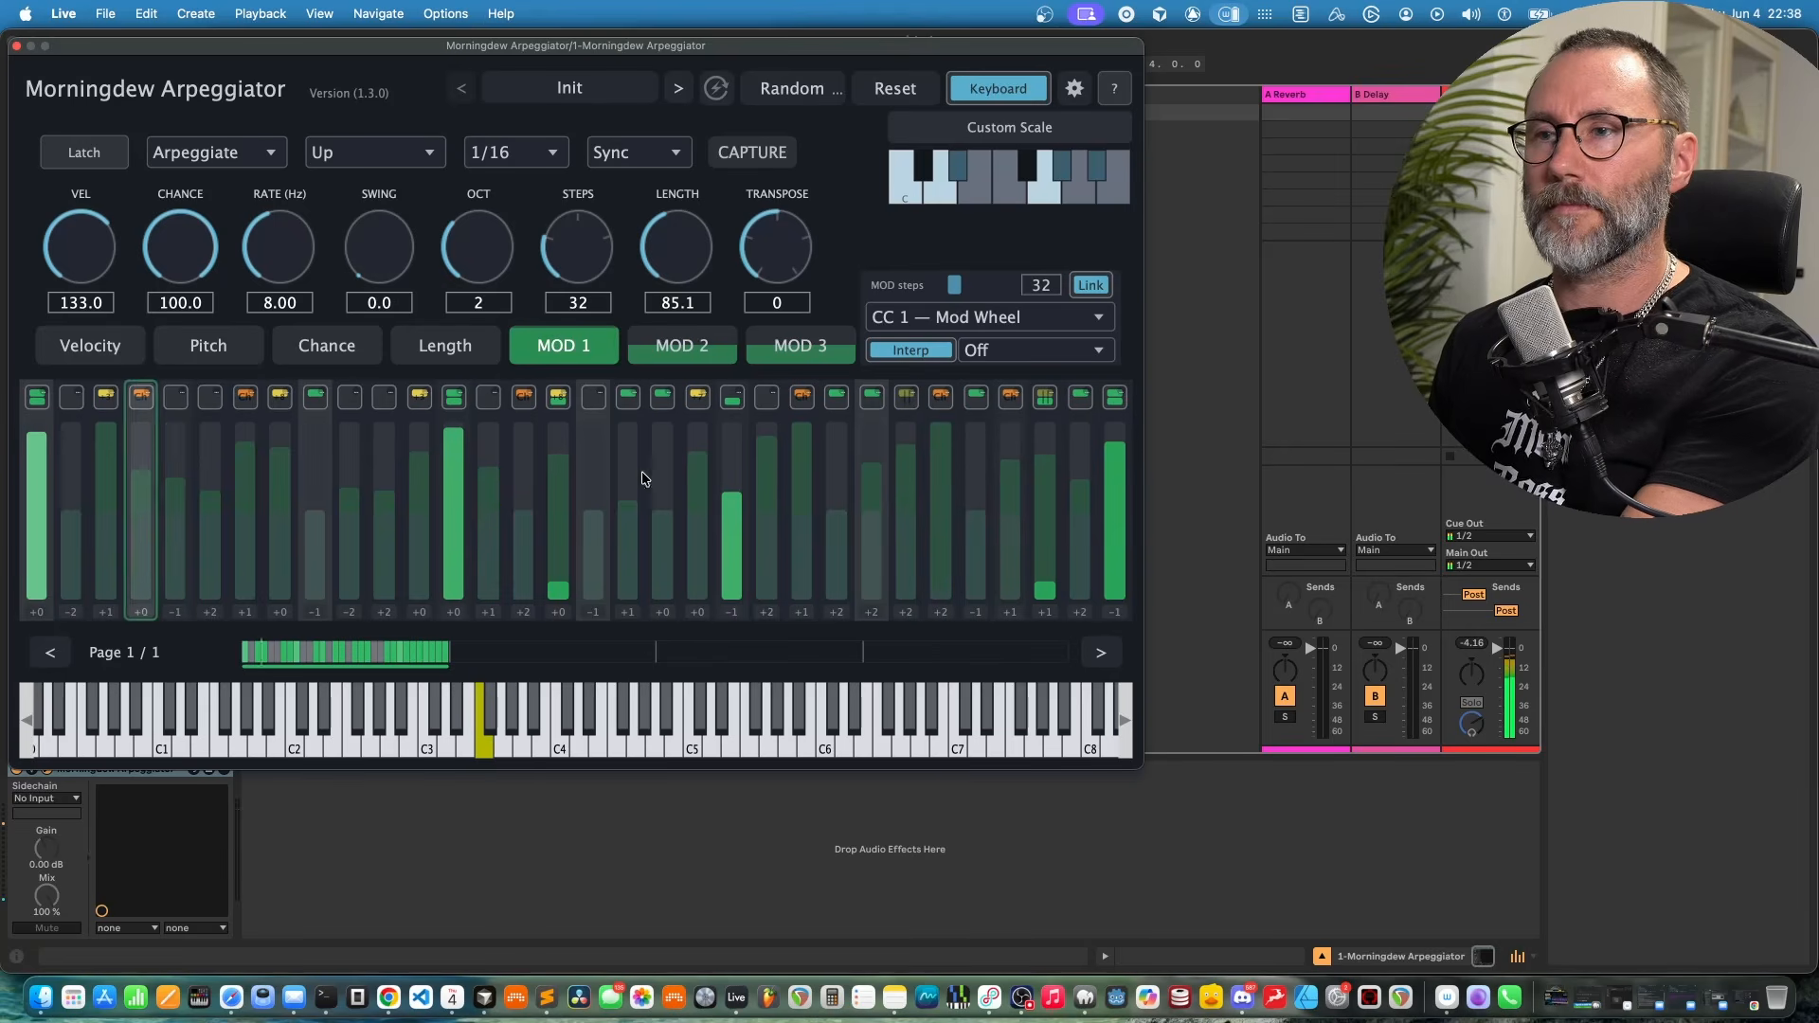
click(112, 353)
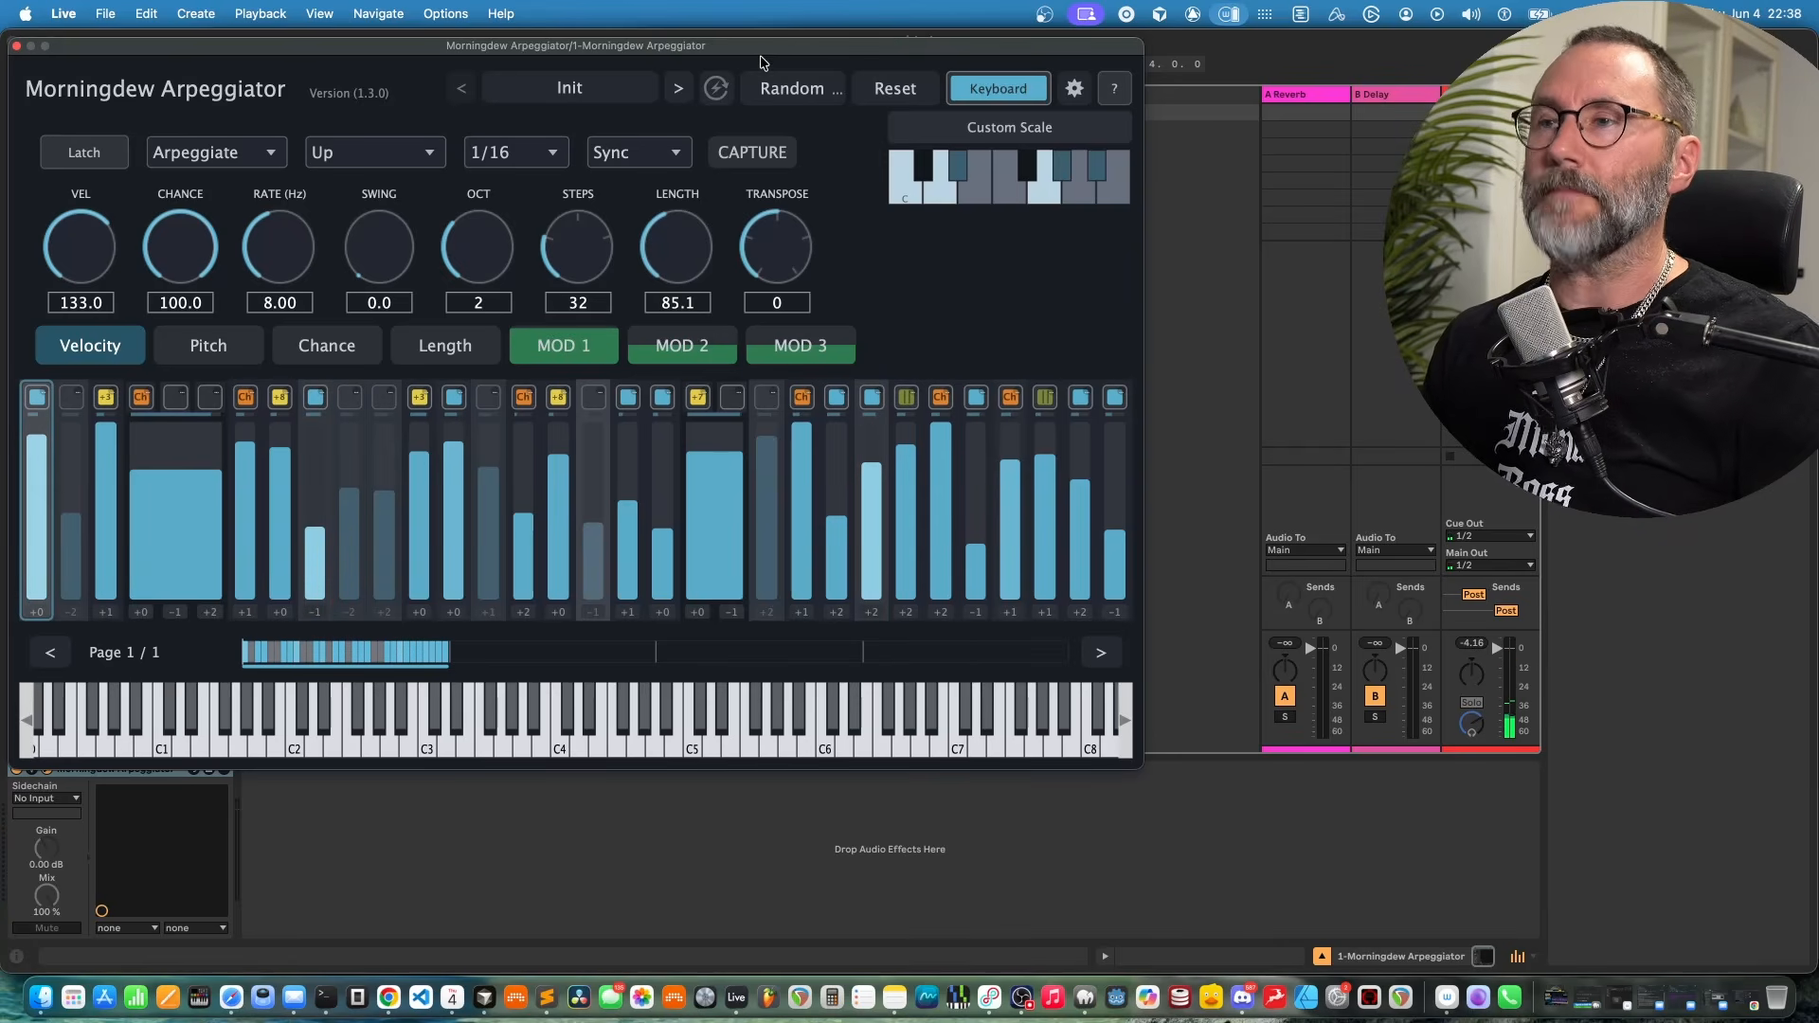
- Capture 4 bars of the arpeggiator's MIDI output
drag(764, 47, 758, 235)
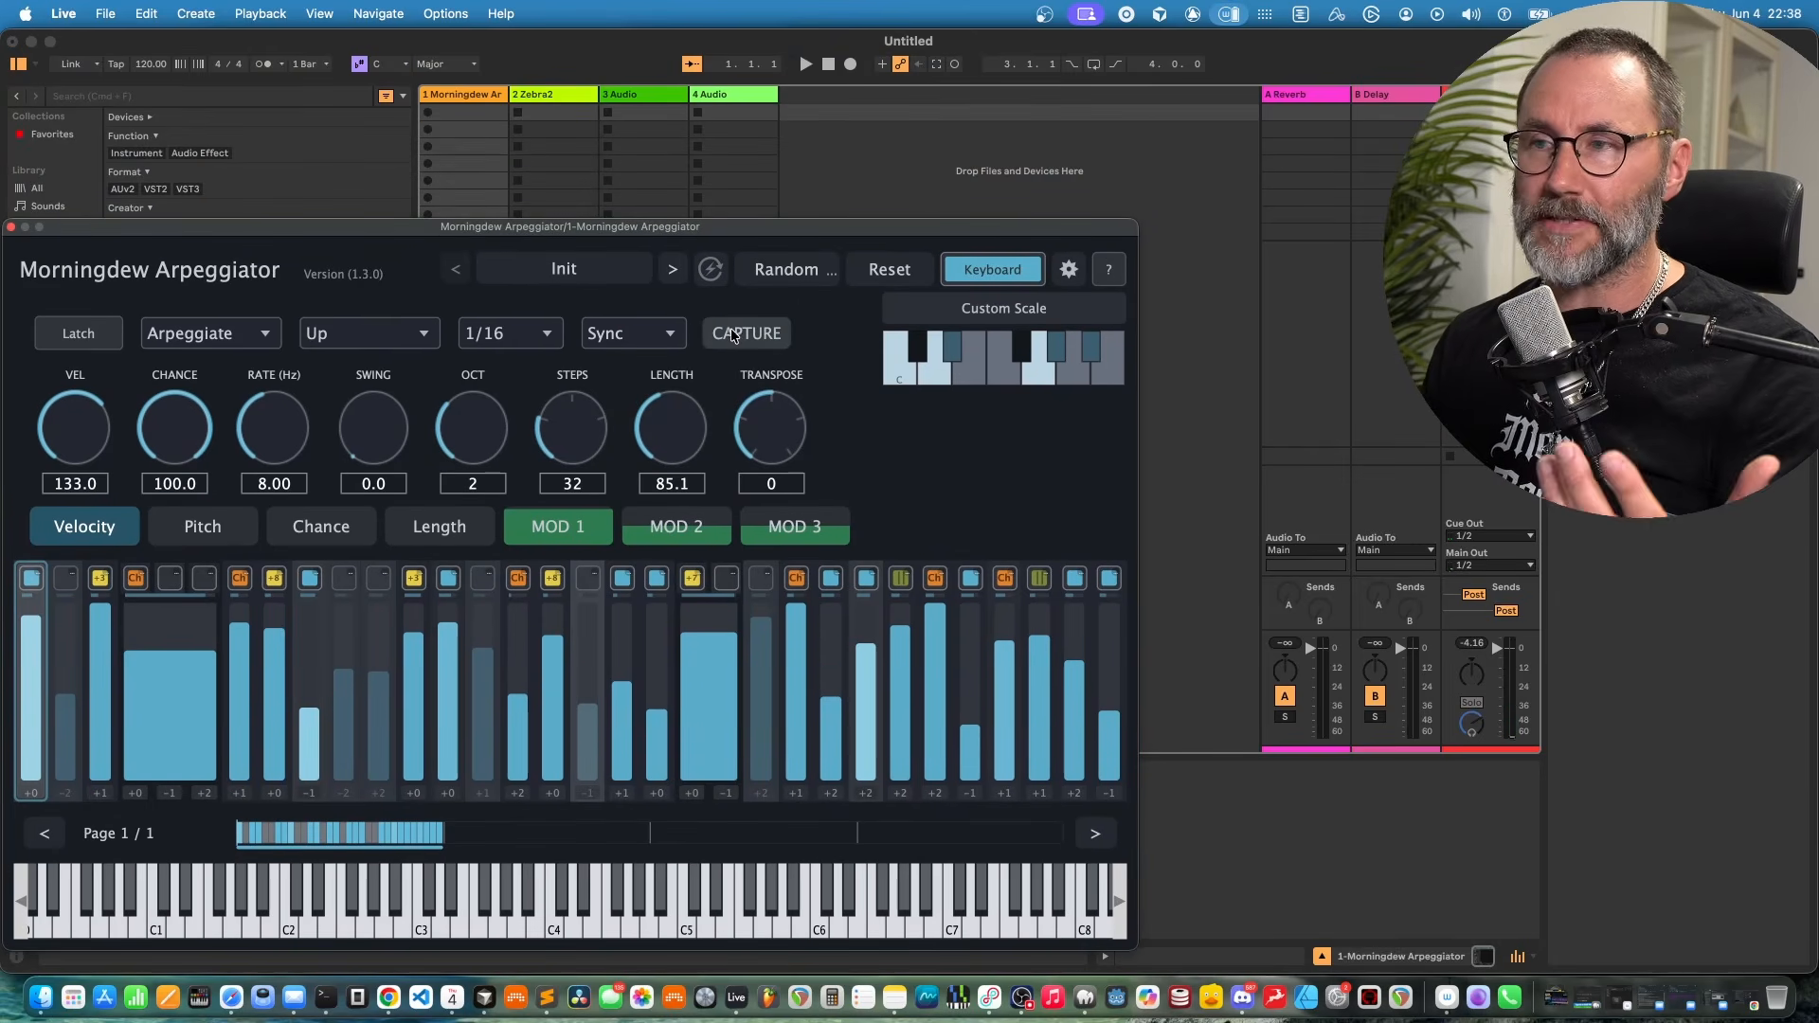
click(759, 331)
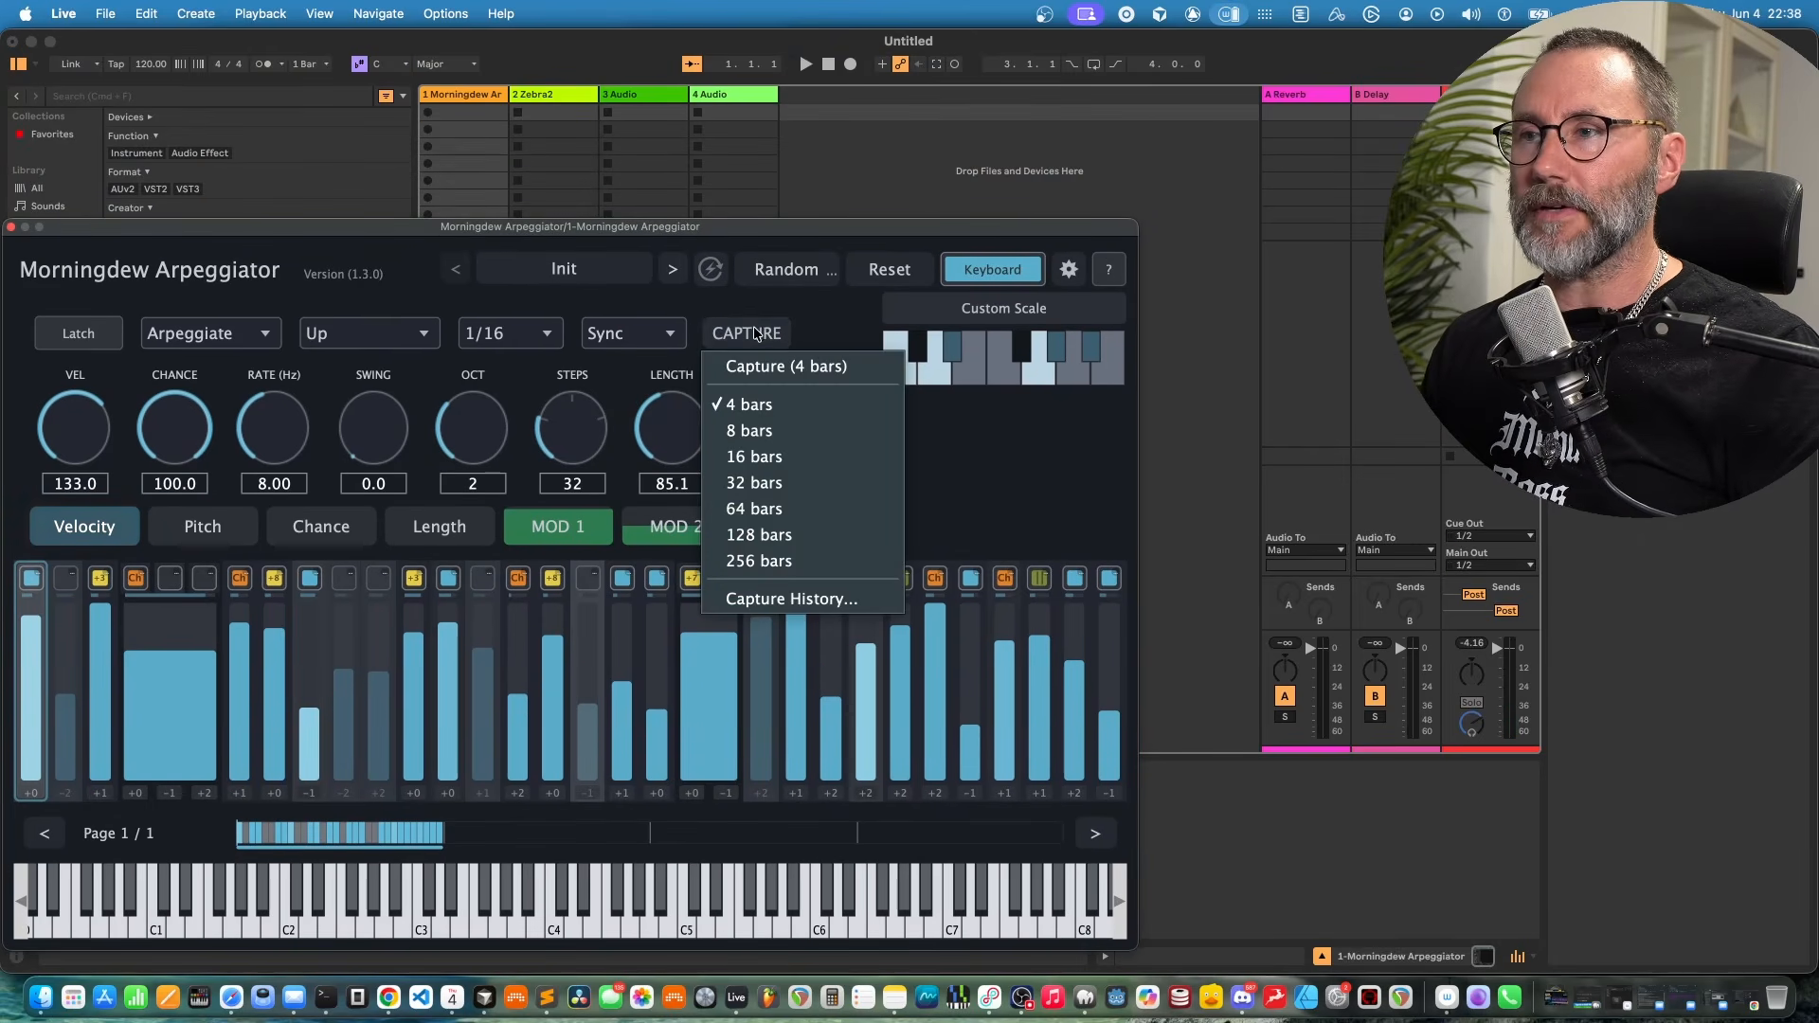
click(775, 407)
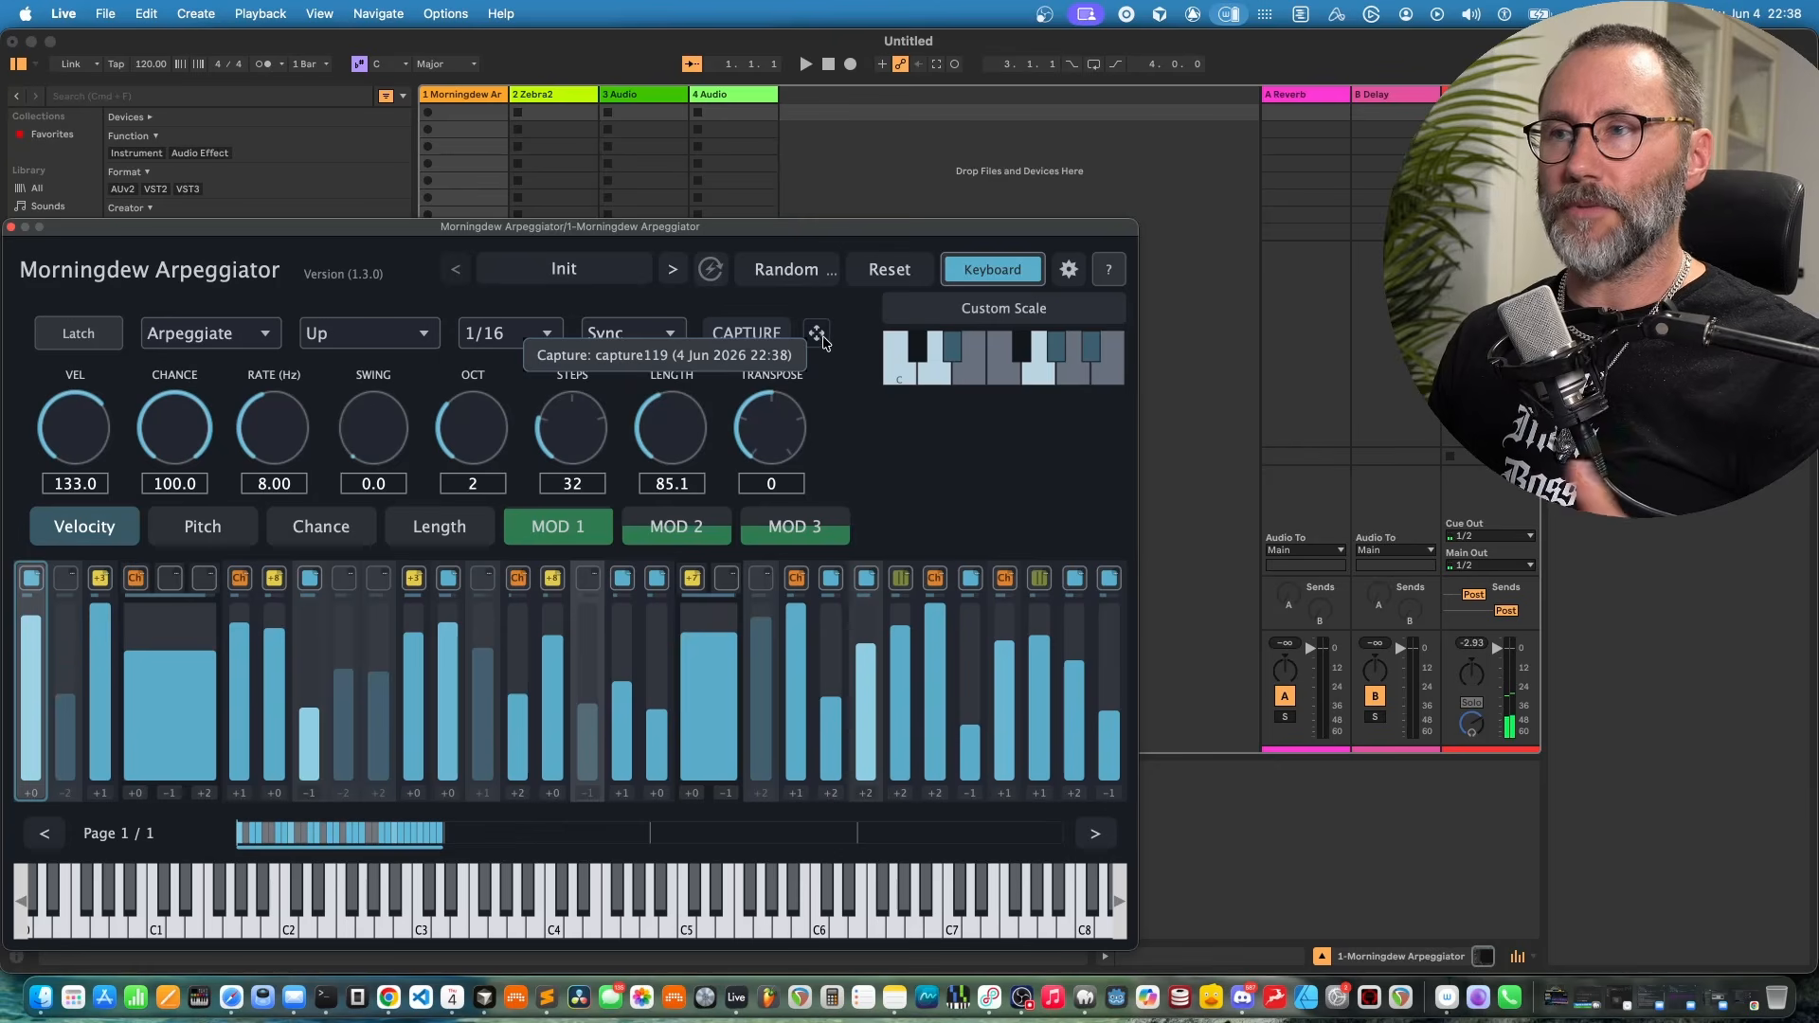
- Place the captured MIDI in the Zebra2 track's first clip slot, show its notes, and set that track's monitoring to Auto
drag(817, 234, 826, 394)
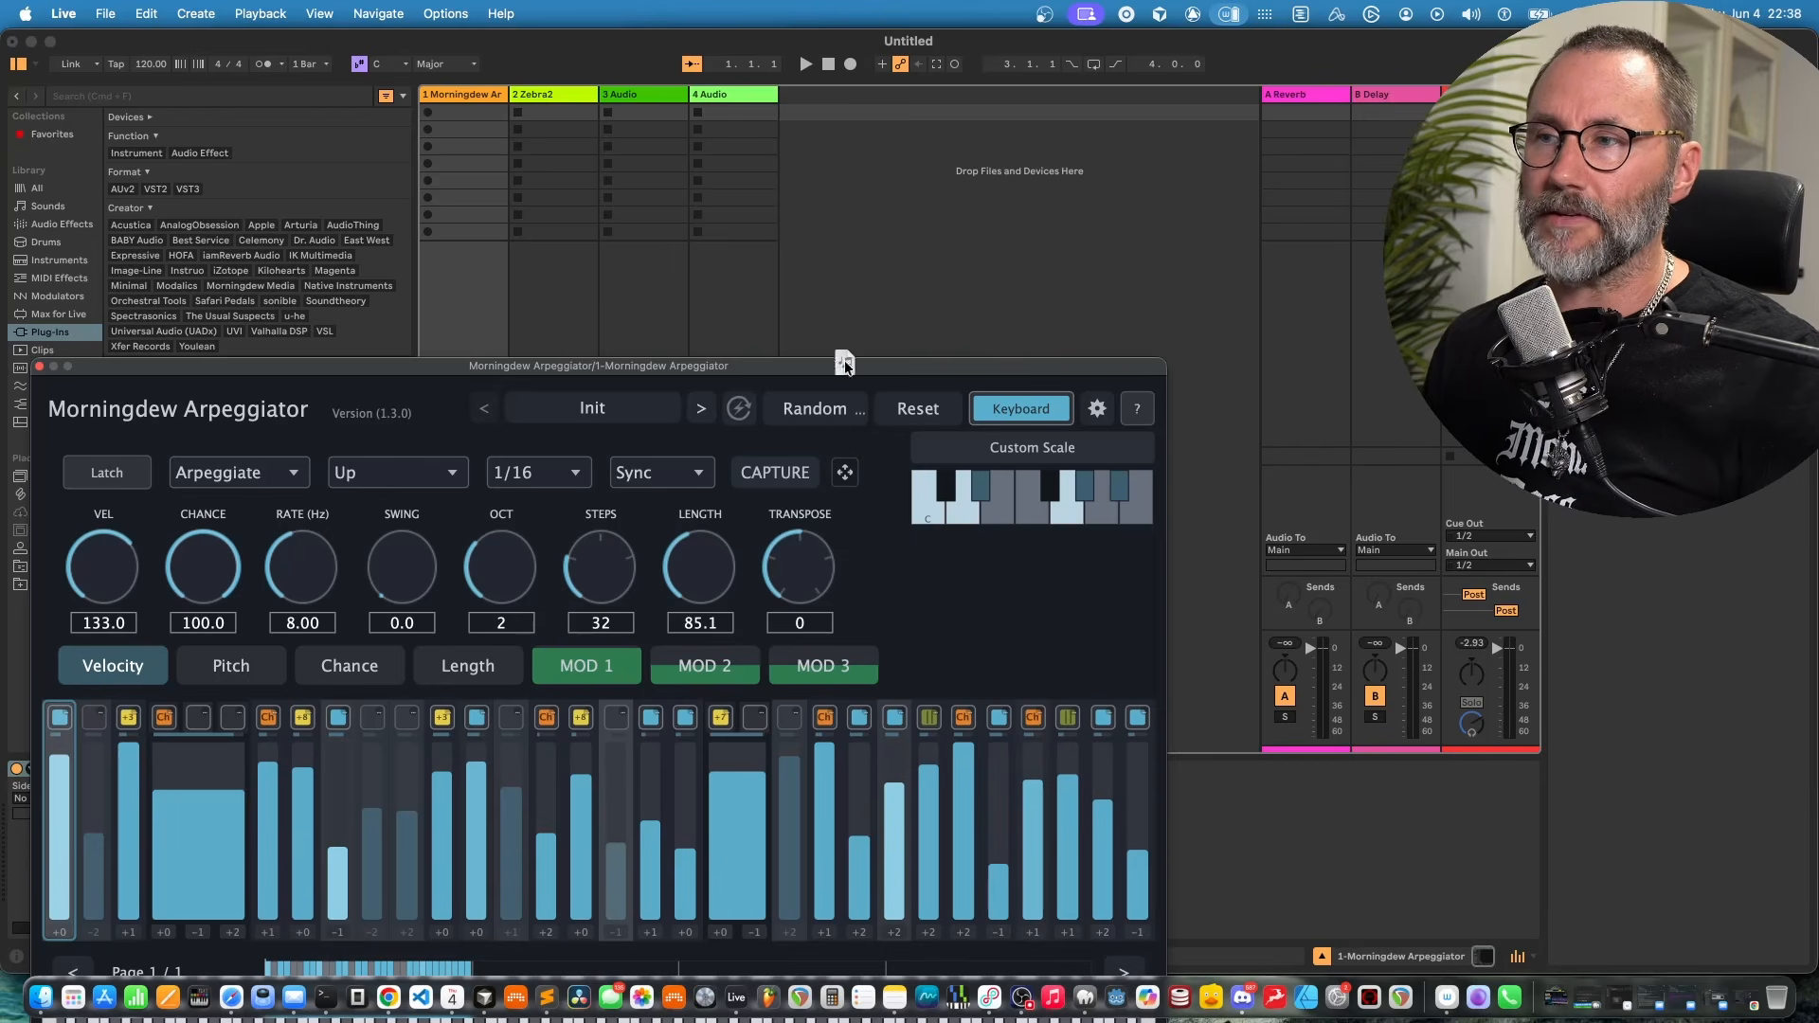
drag(845, 363, 543, 119)
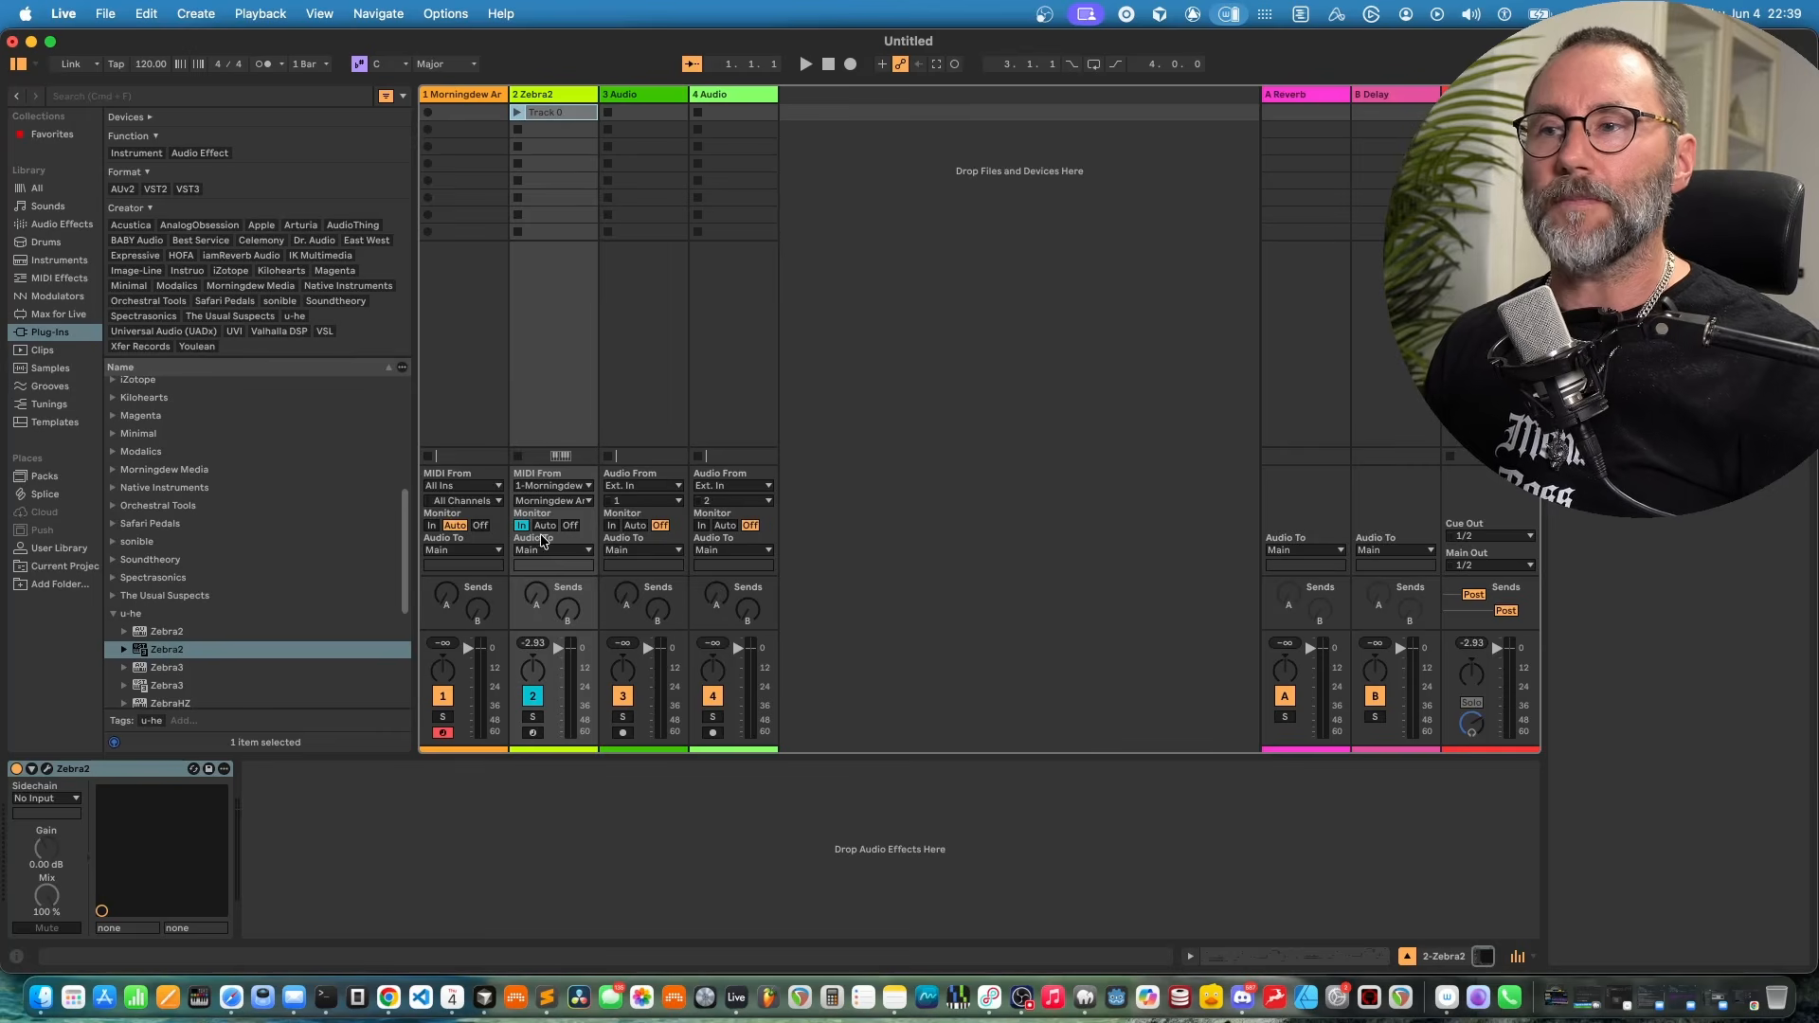
click(556, 112)
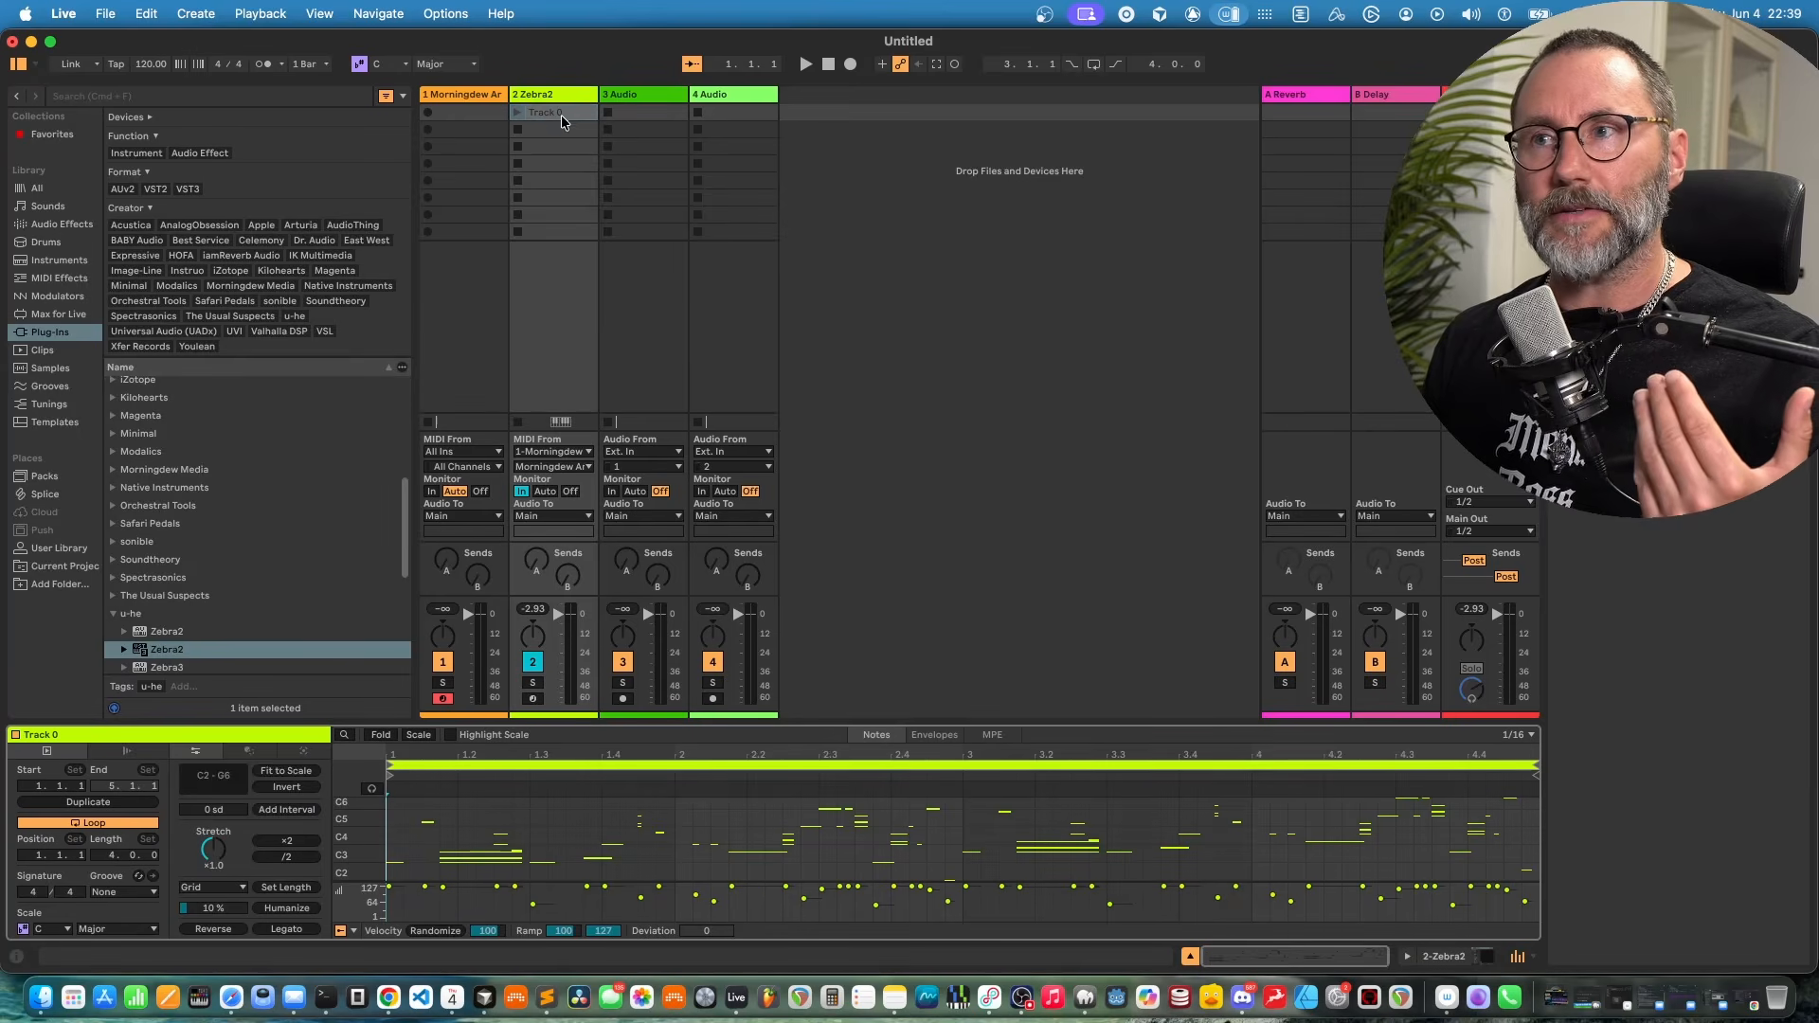
drag(1023, 720, 889, 732)
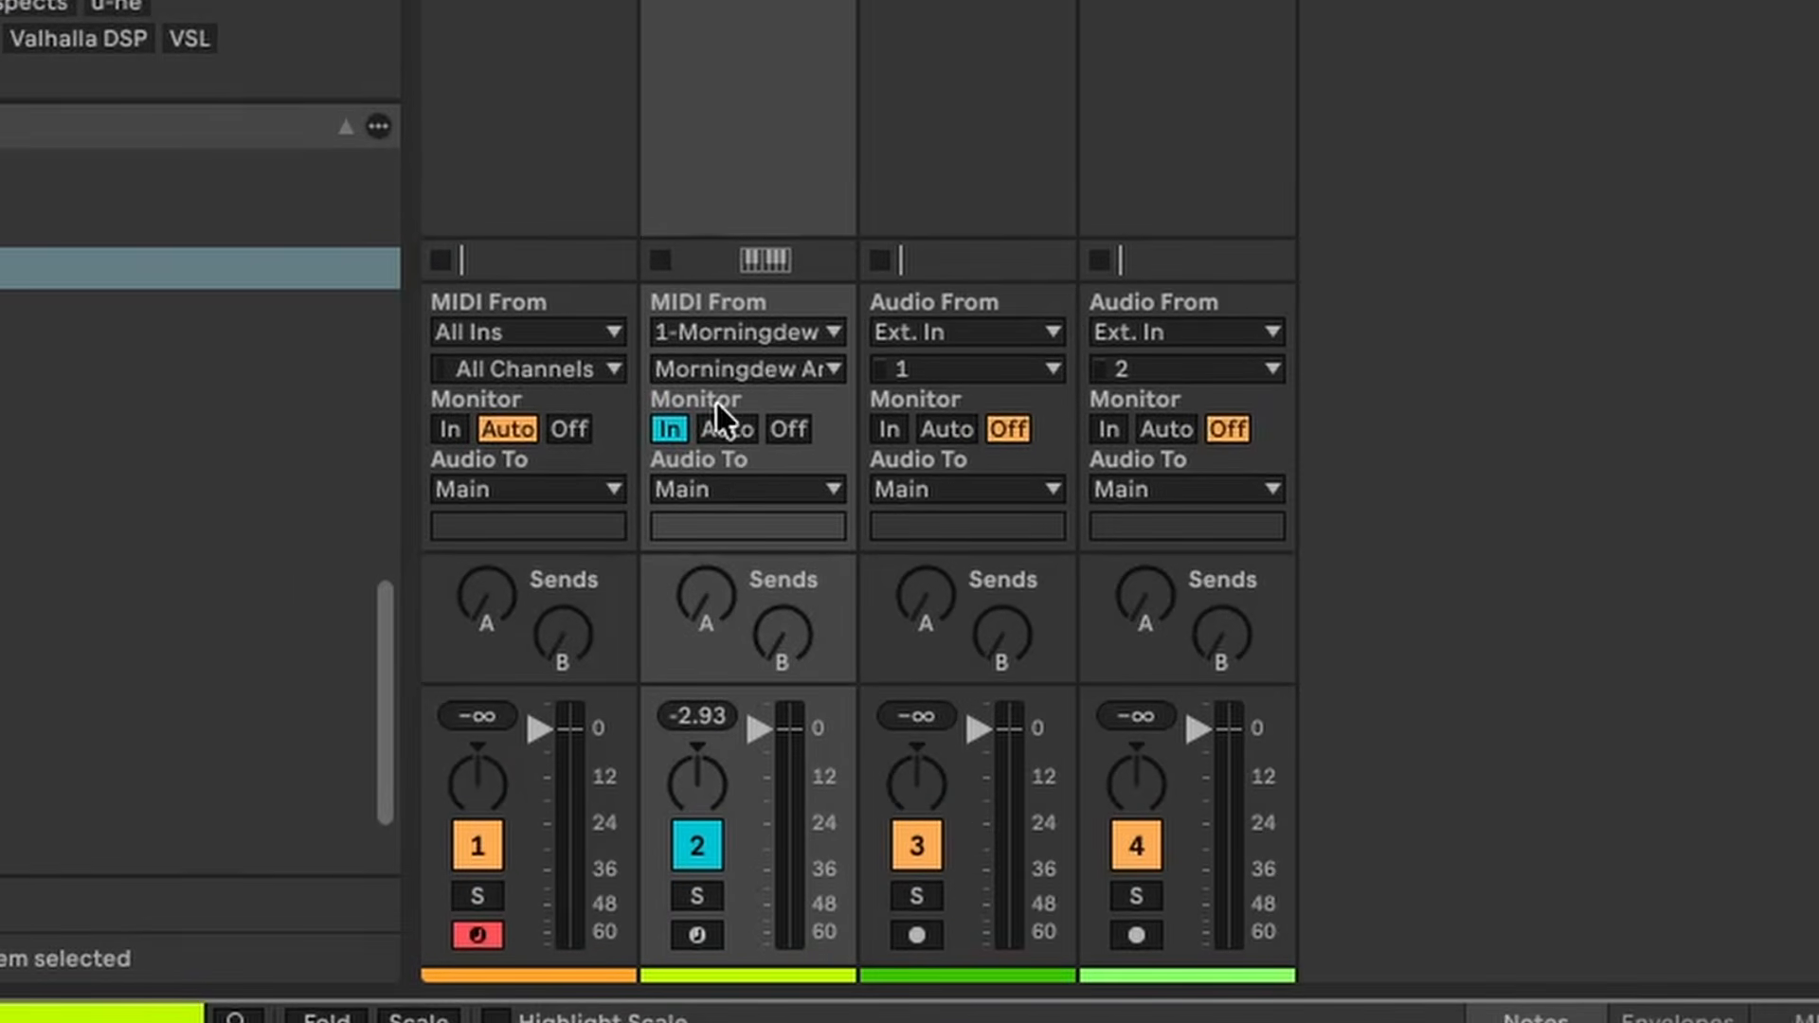
click(724, 431)
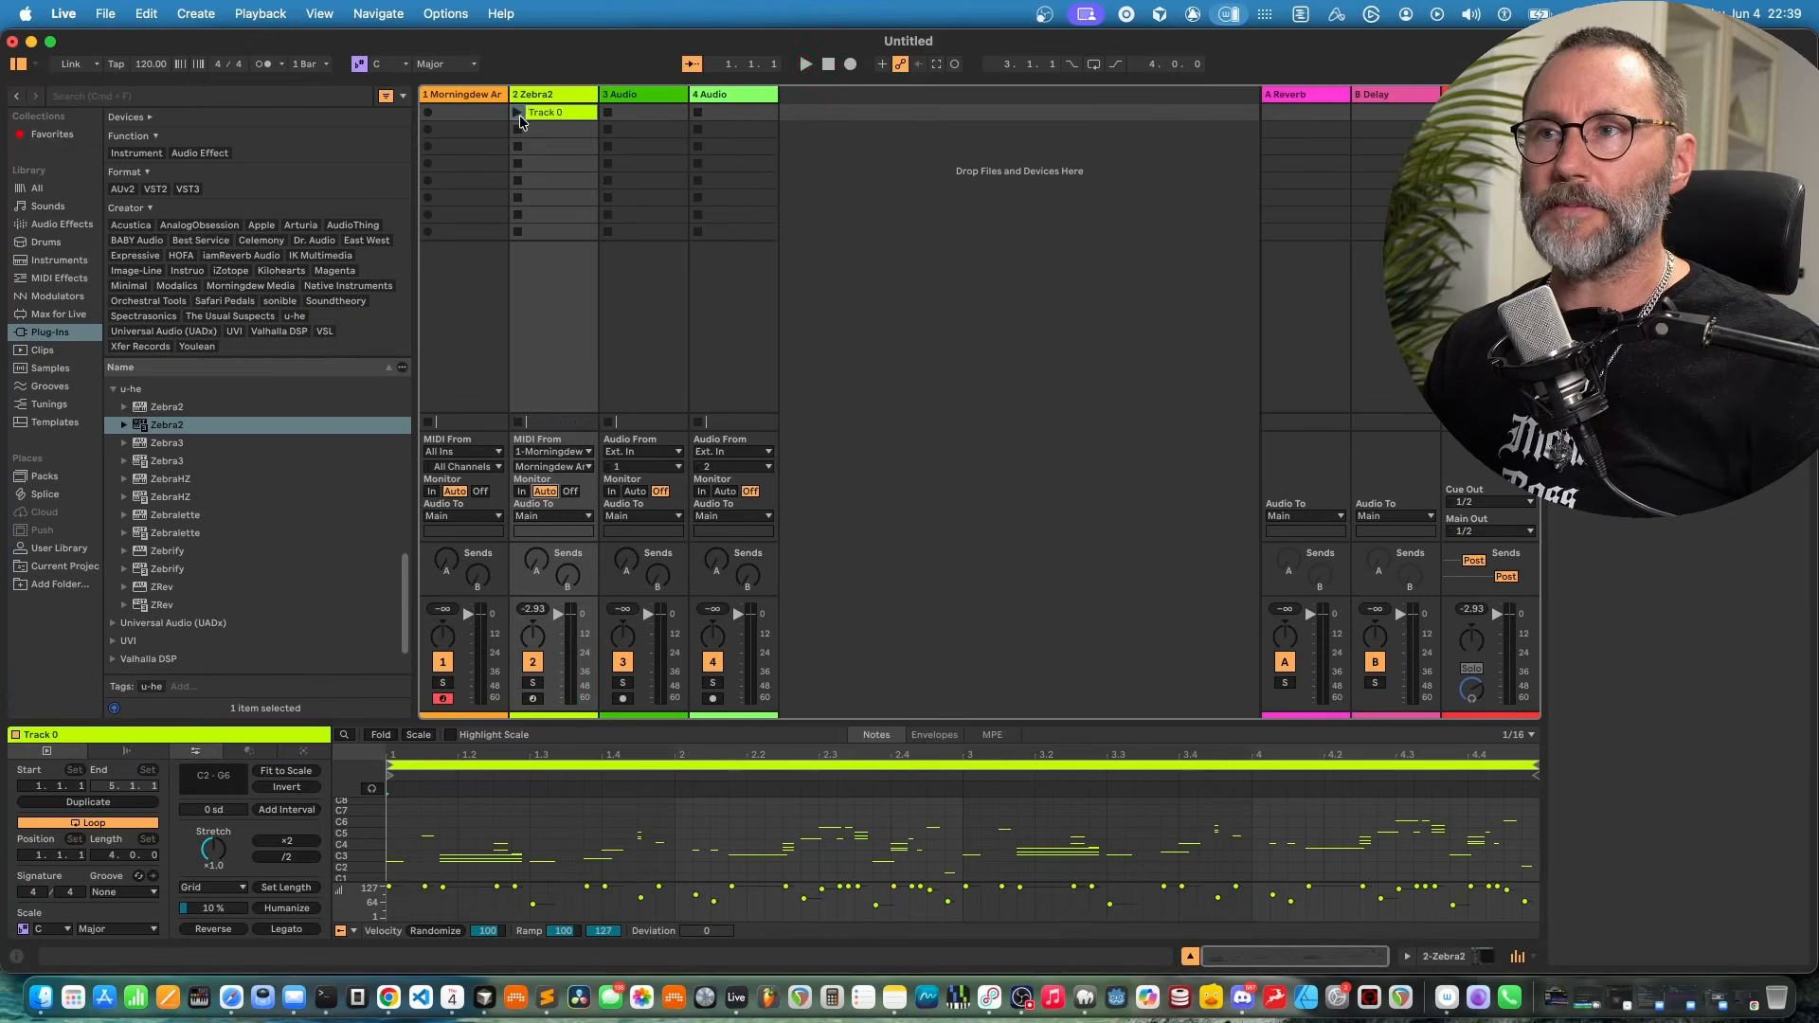
- Play the Track 0 clip on the Zebra2 track and enlarge the clip view to show its full note range
click(518, 111)
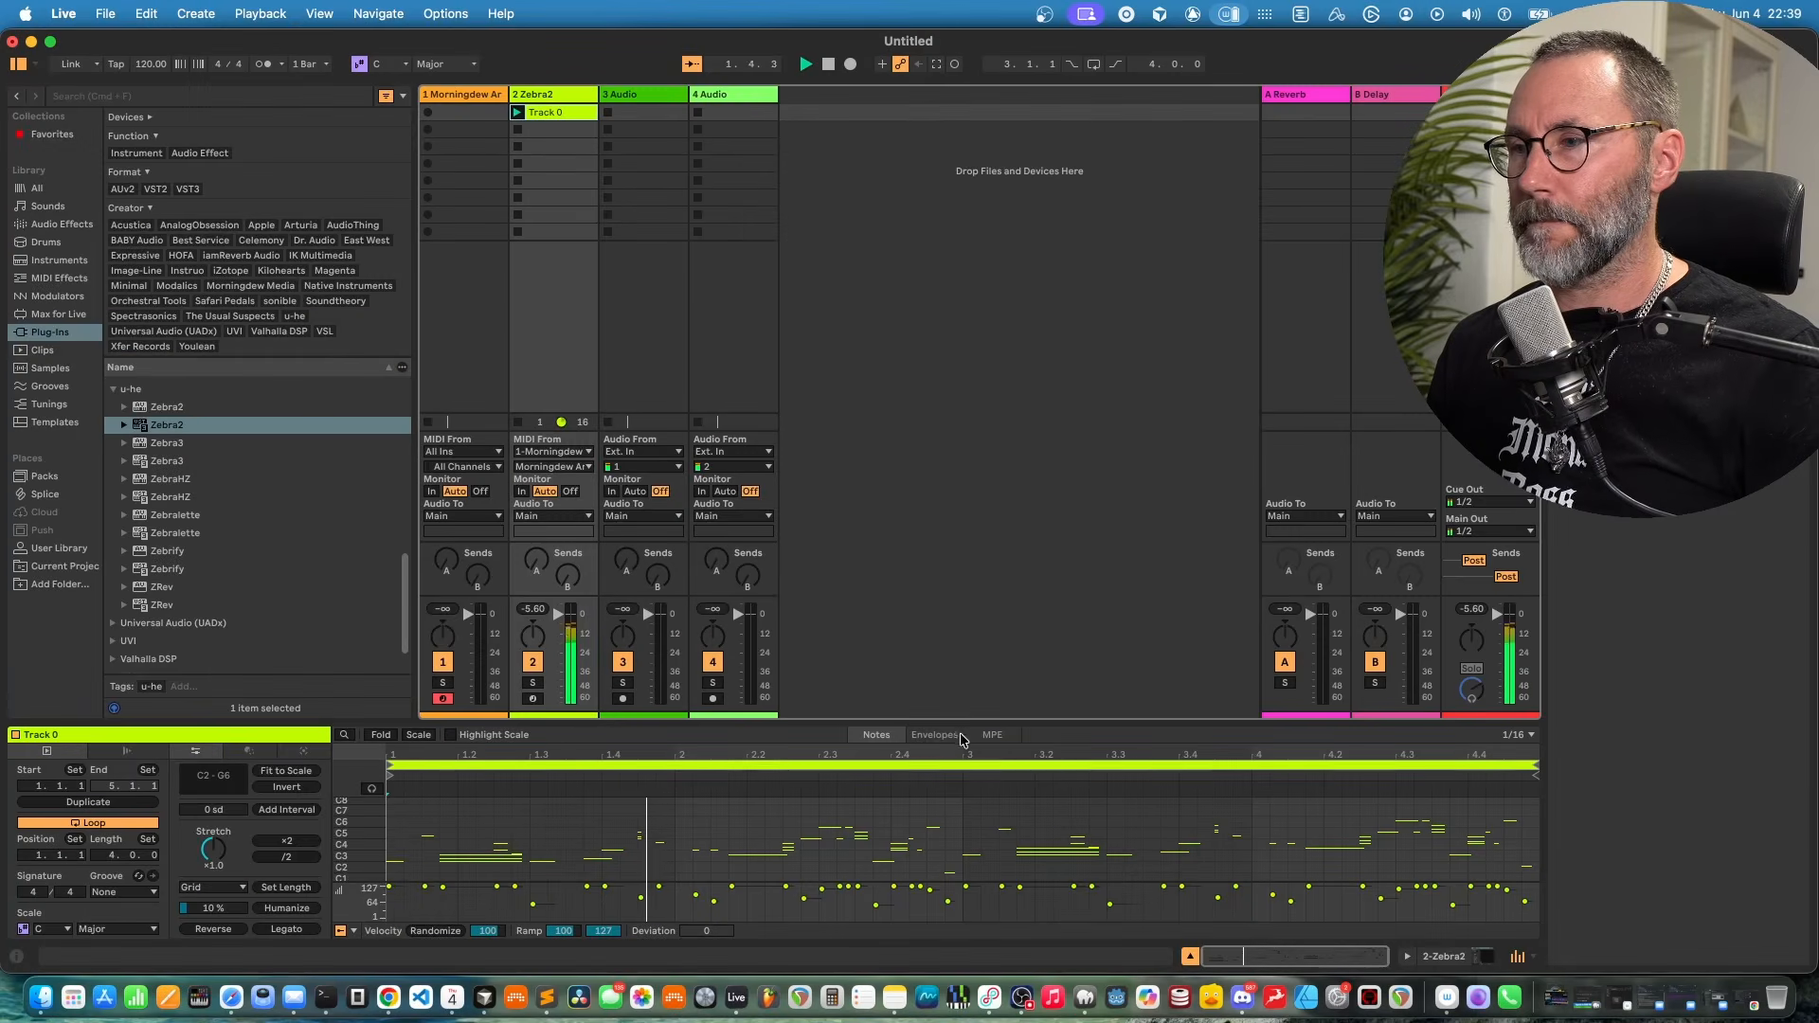
drag(968, 721, 963, 266)
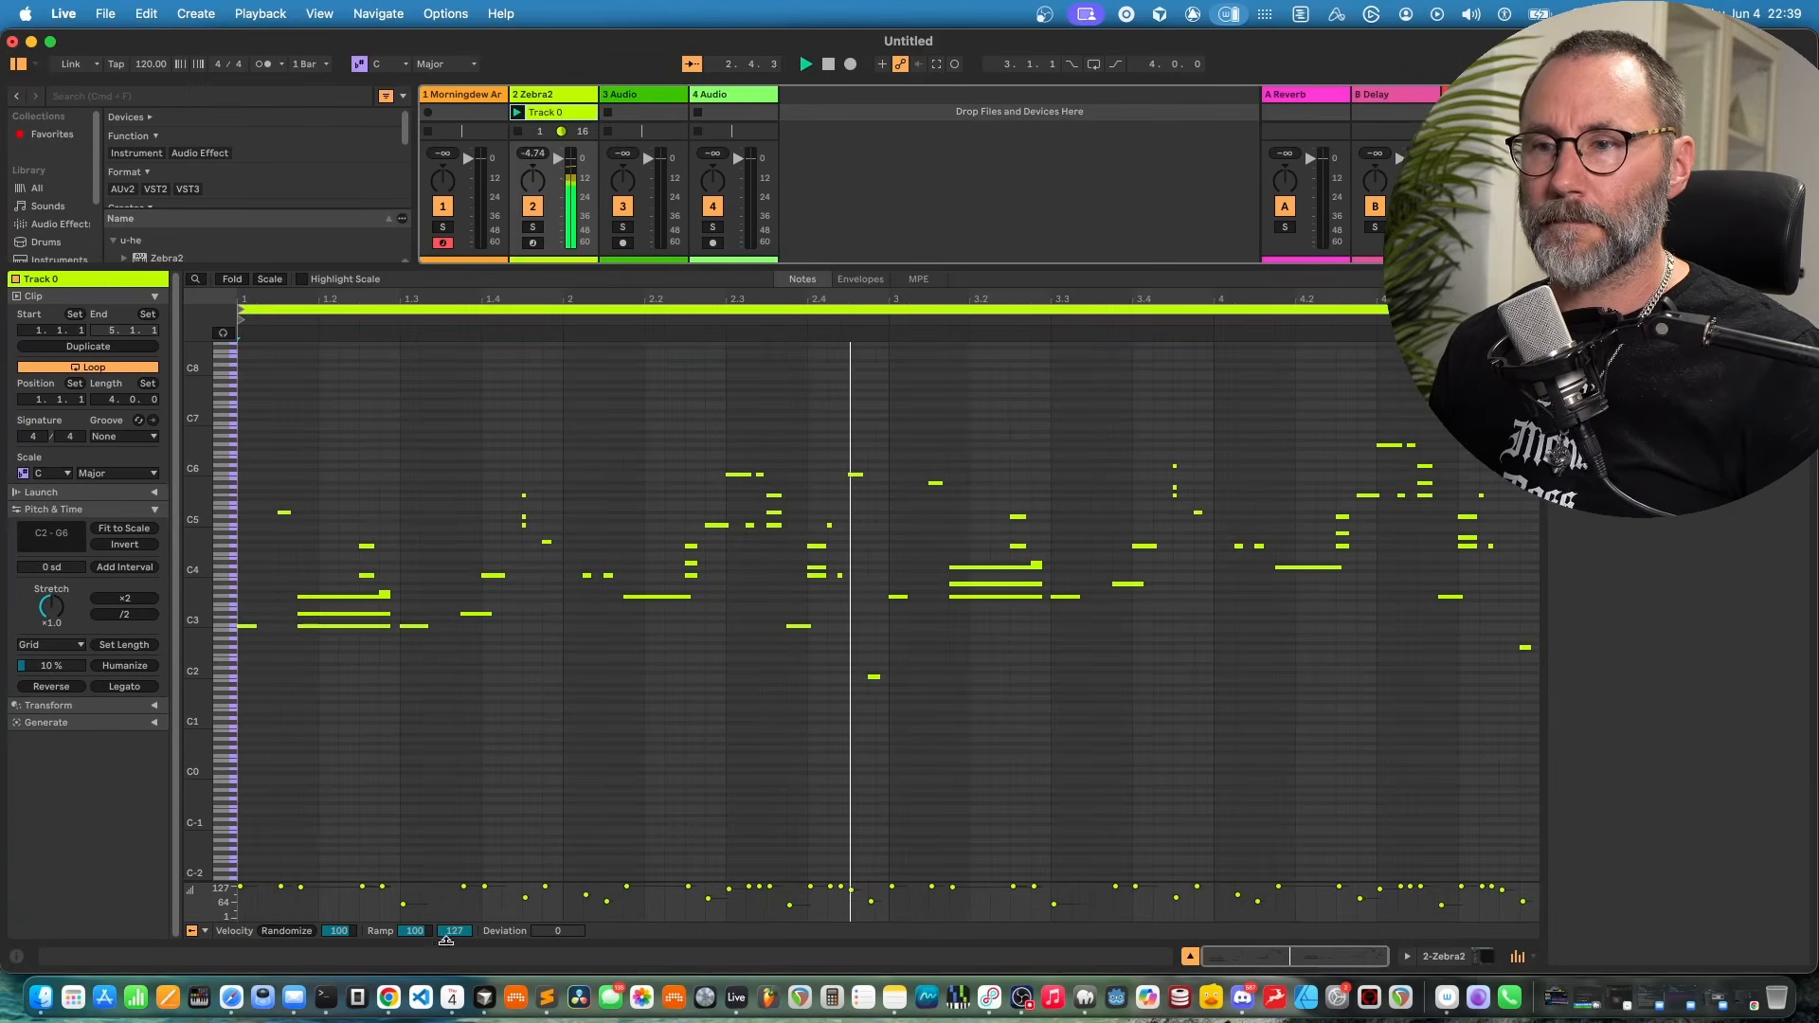
- Enlarge the clip's velocity lane to examine the captured note velocities, and return the clip view to its compact height
click(206, 932)
click(192, 932)
click(191, 931)
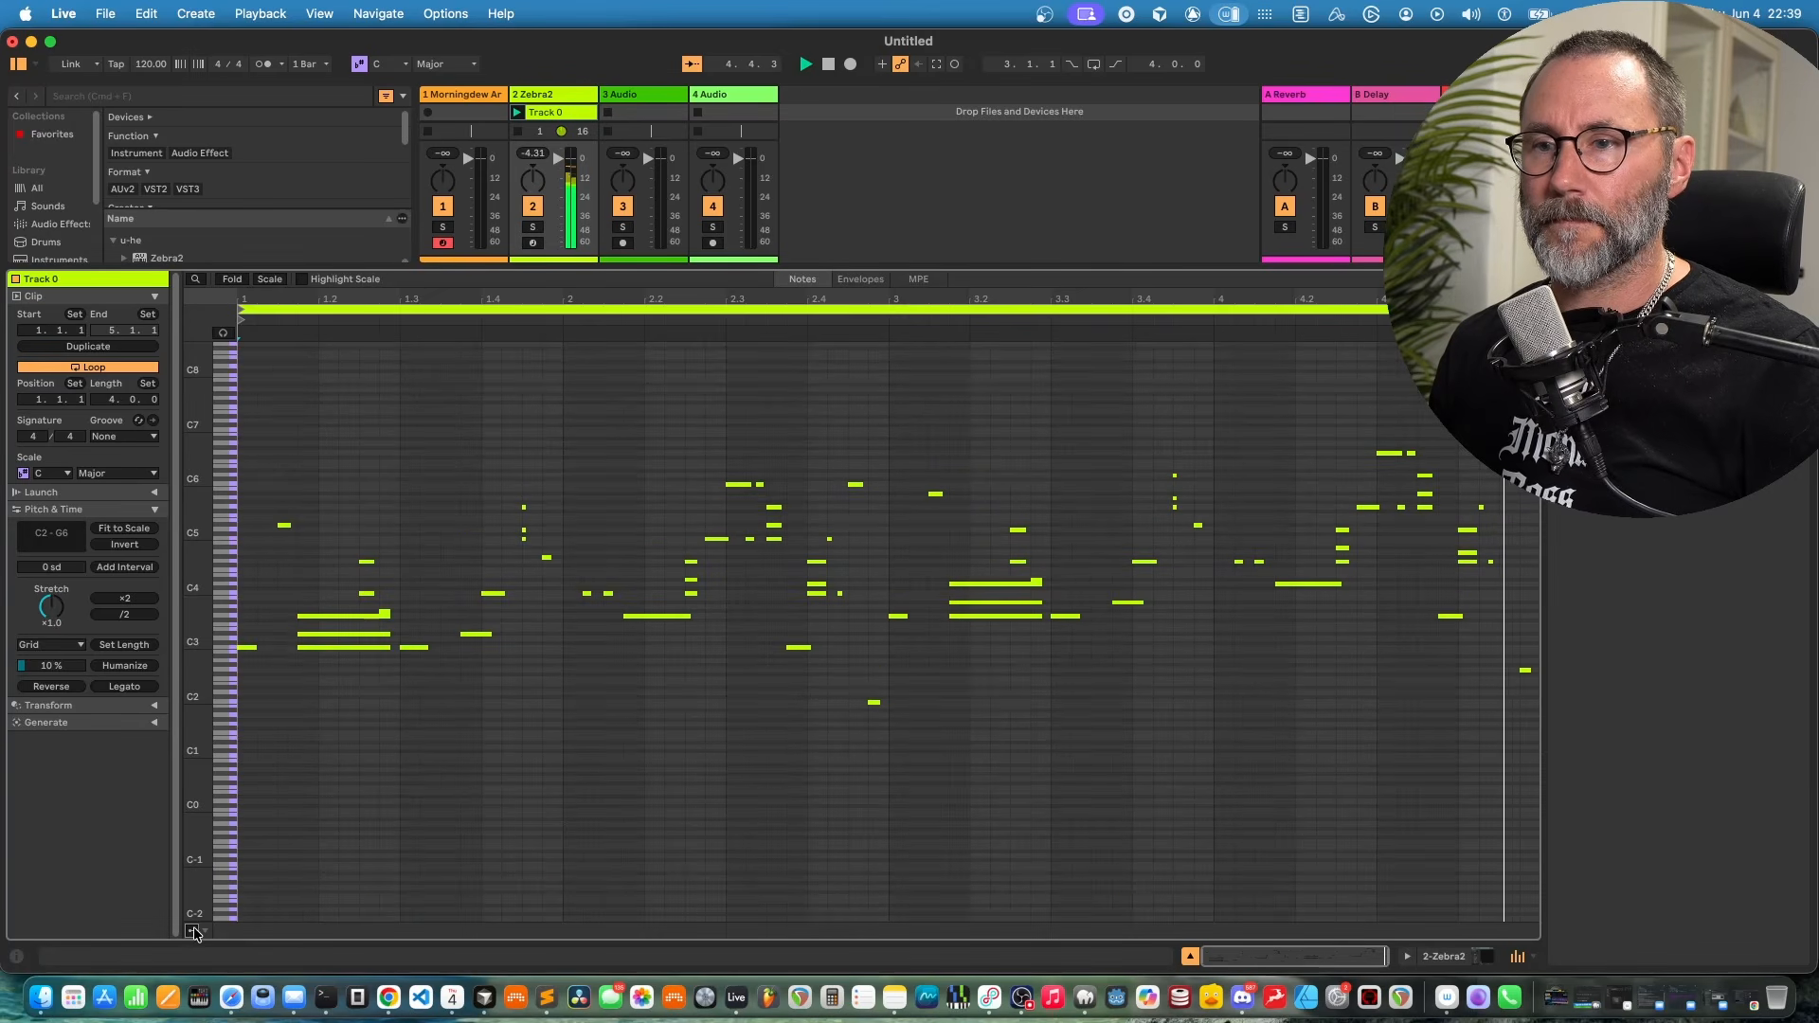
click(191, 932)
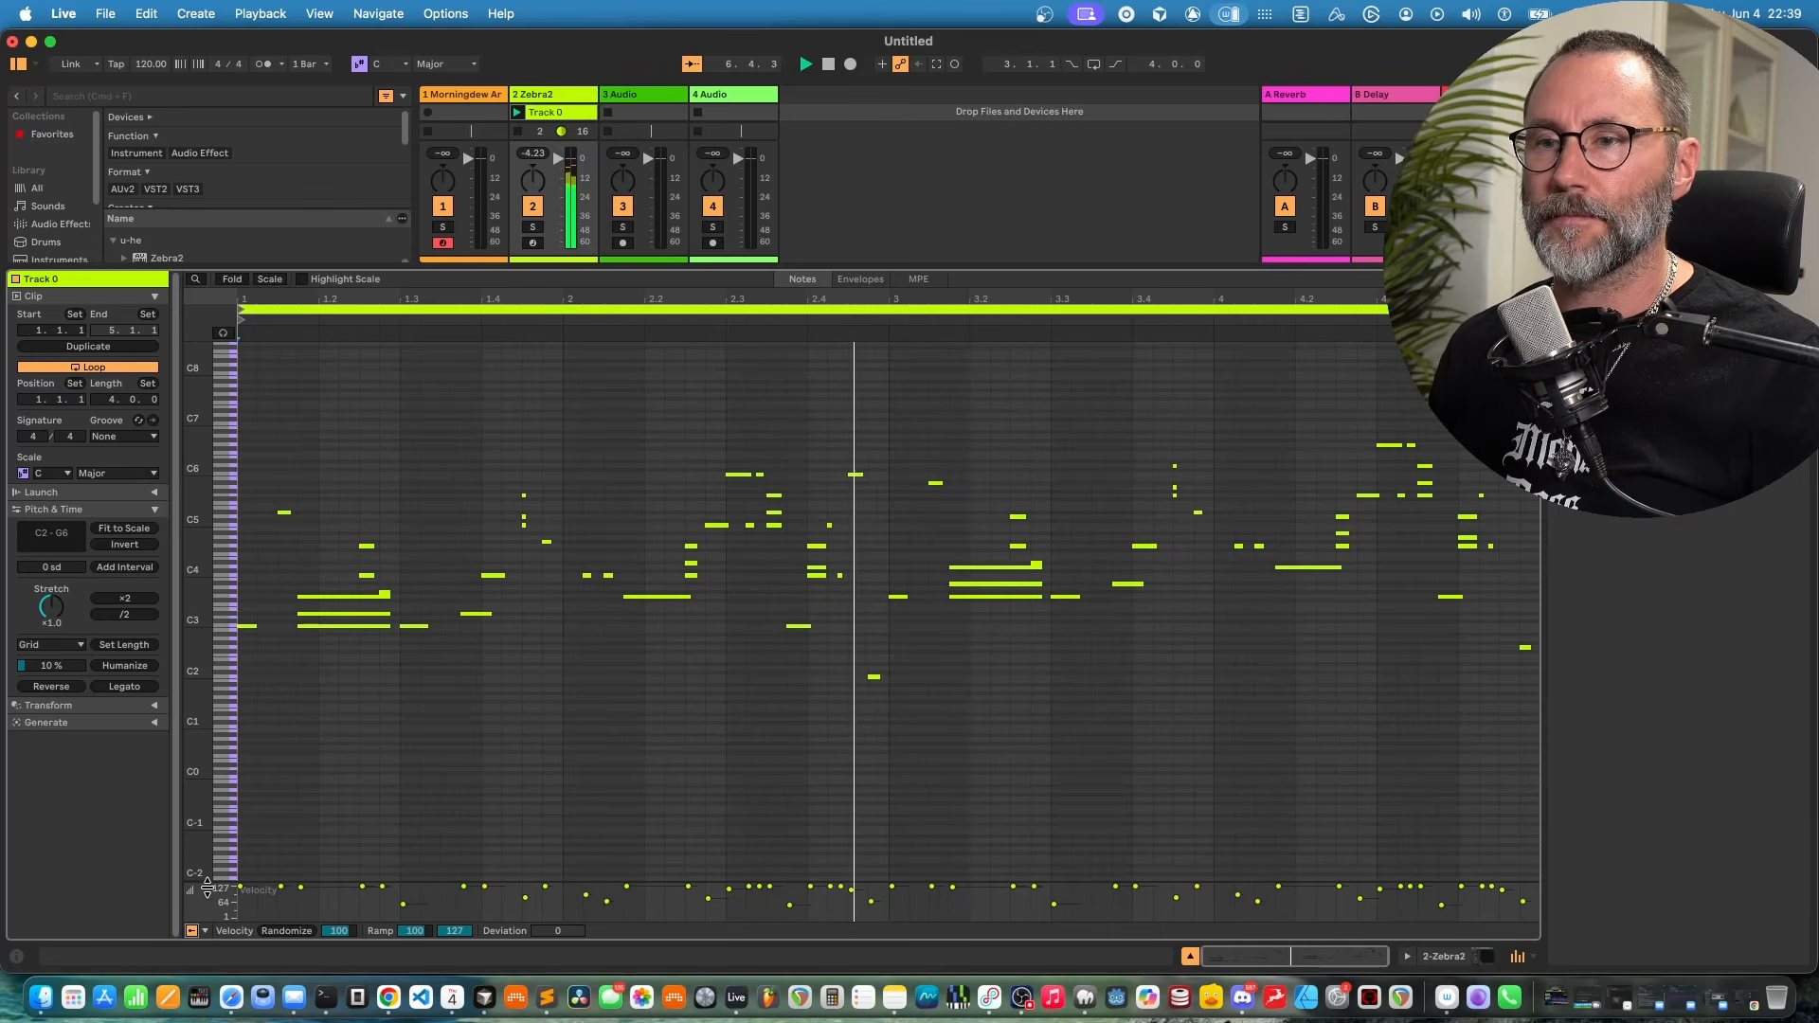
drag(220, 882, 408, 690)
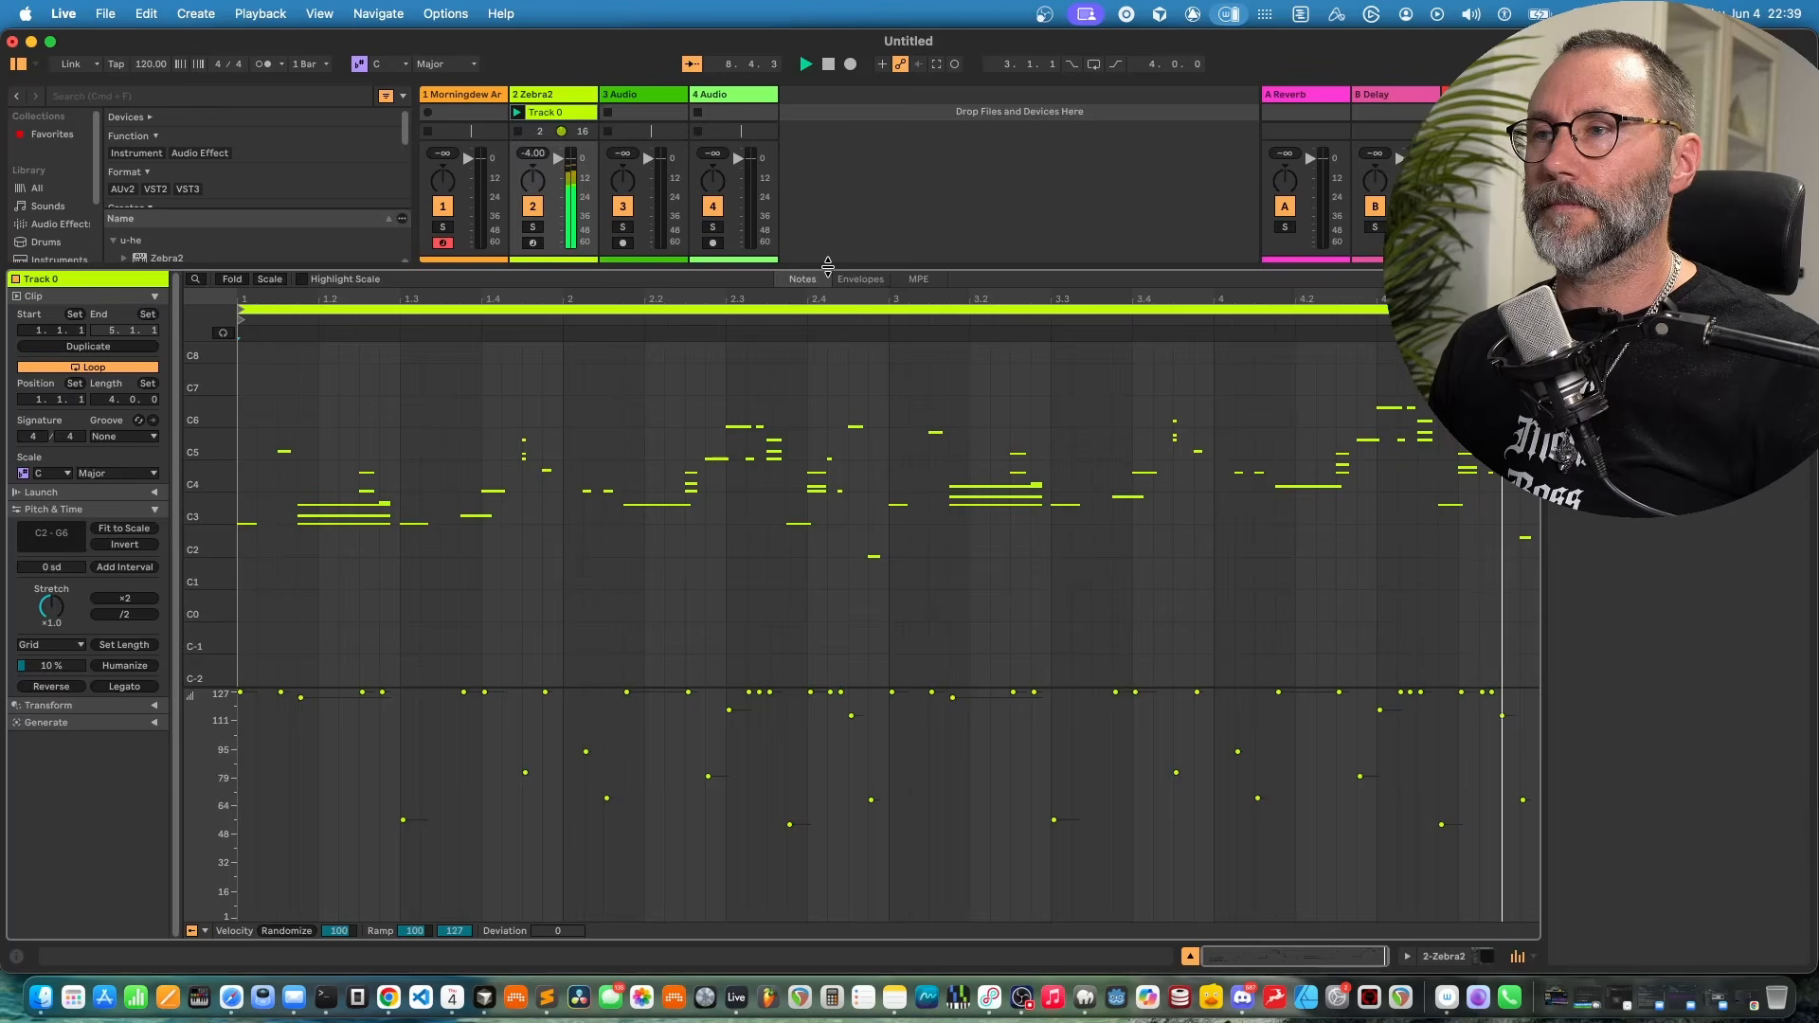
drag(825, 268, 763, 772)
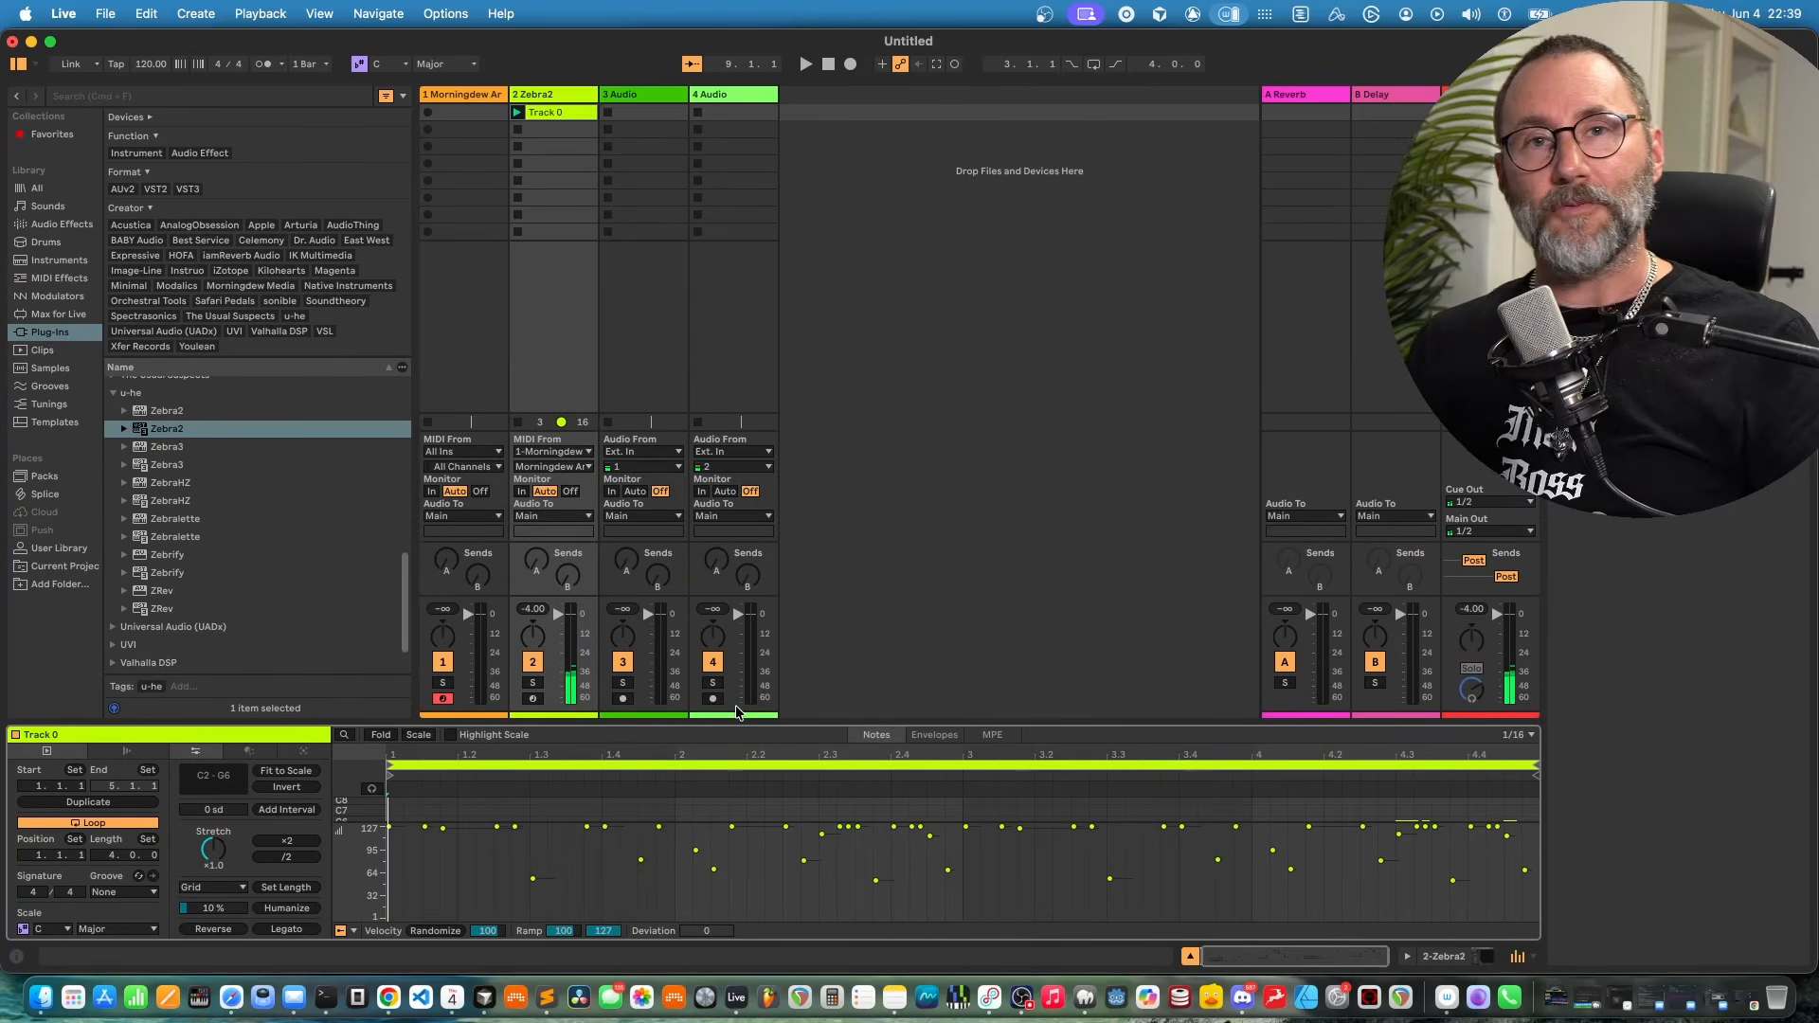